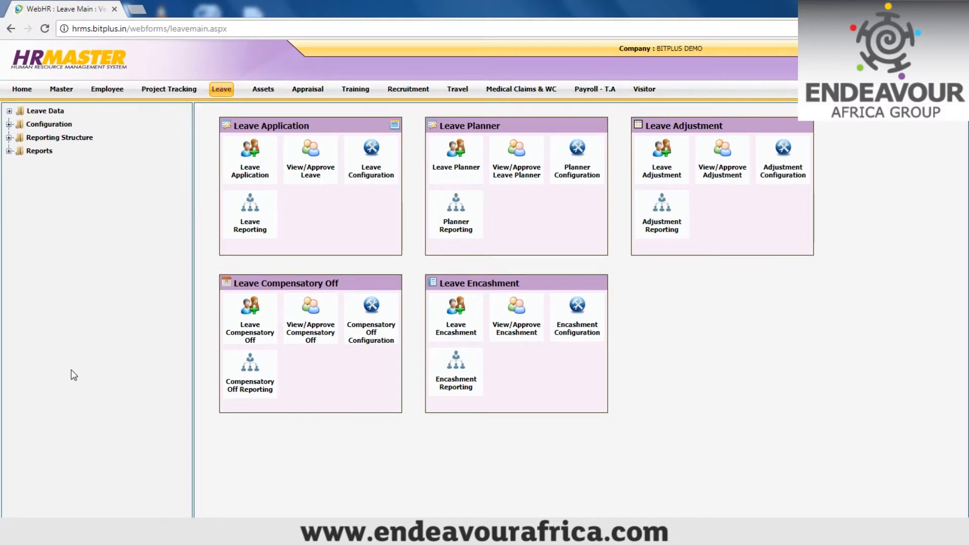
- Open the ANNUAL LEAVE record in Leave Master and review its details, assignment, leave settings and advance settings
left_click(10, 111)
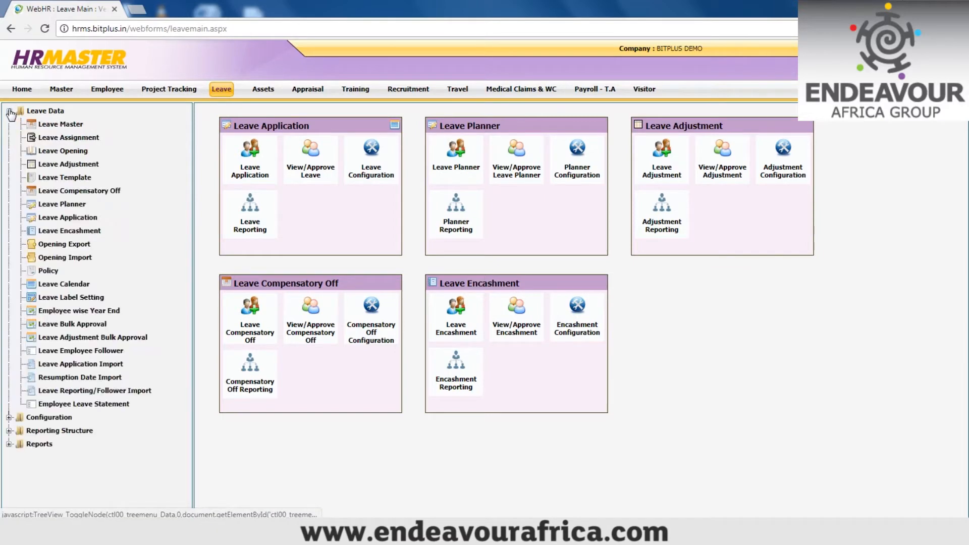
left_click(57, 126)
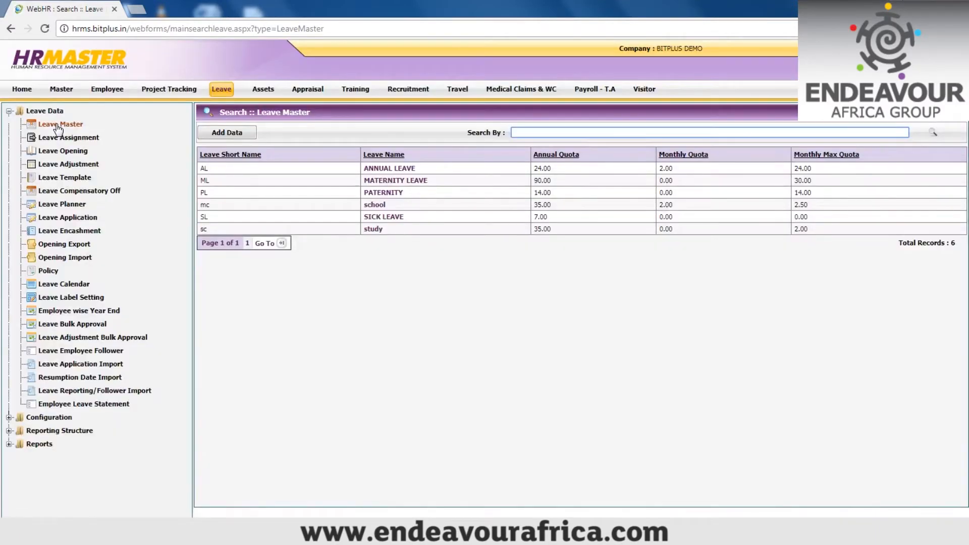
left_click(368, 168)
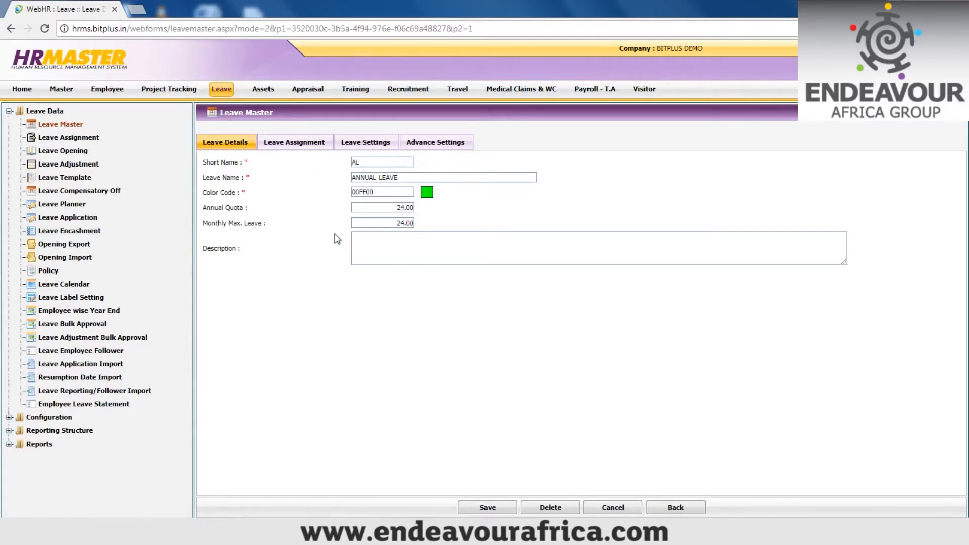
left_click(303, 142)
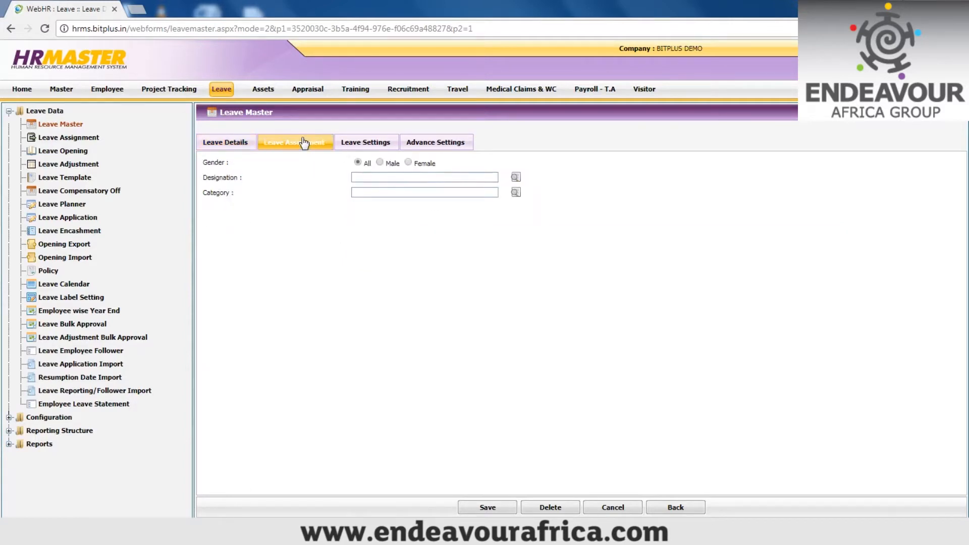
left_click(381, 147)
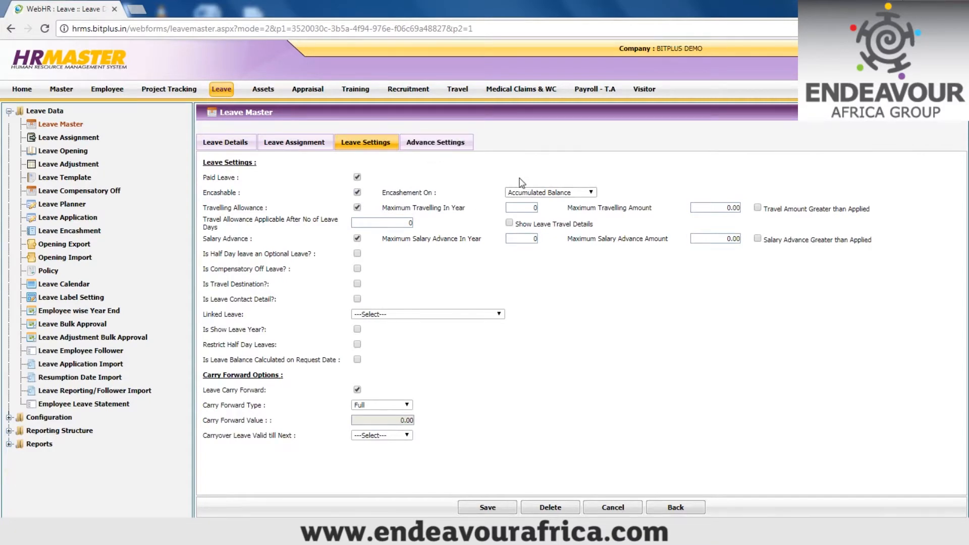
left_click(454, 147)
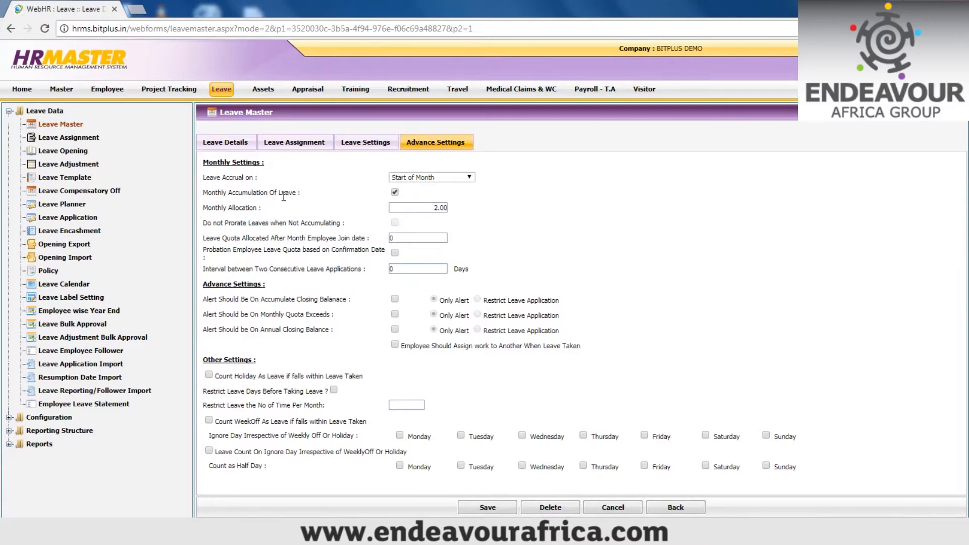
- Examine the leave type and employee selectors for Leave Assignment, and view the Leave Opening page
left_click(85, 139)
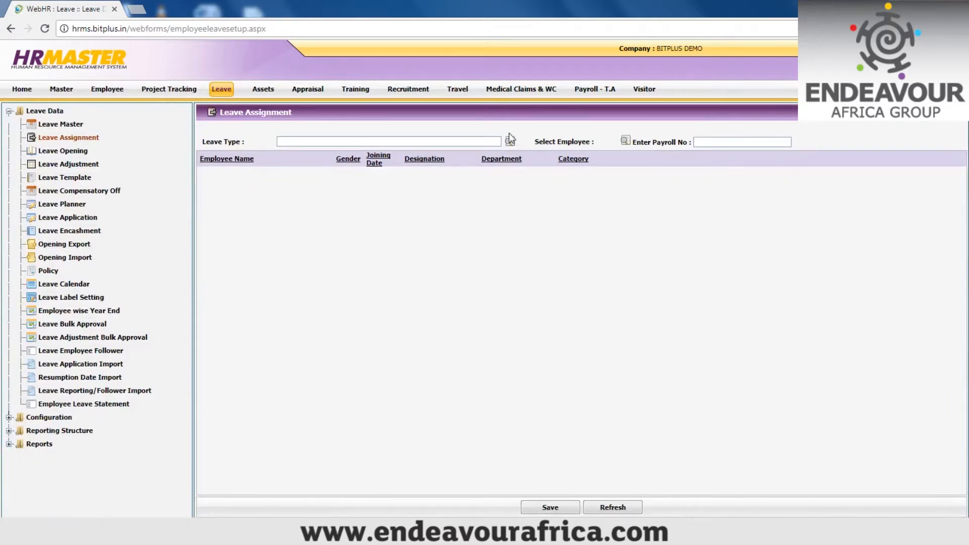
left_click(510, 143)
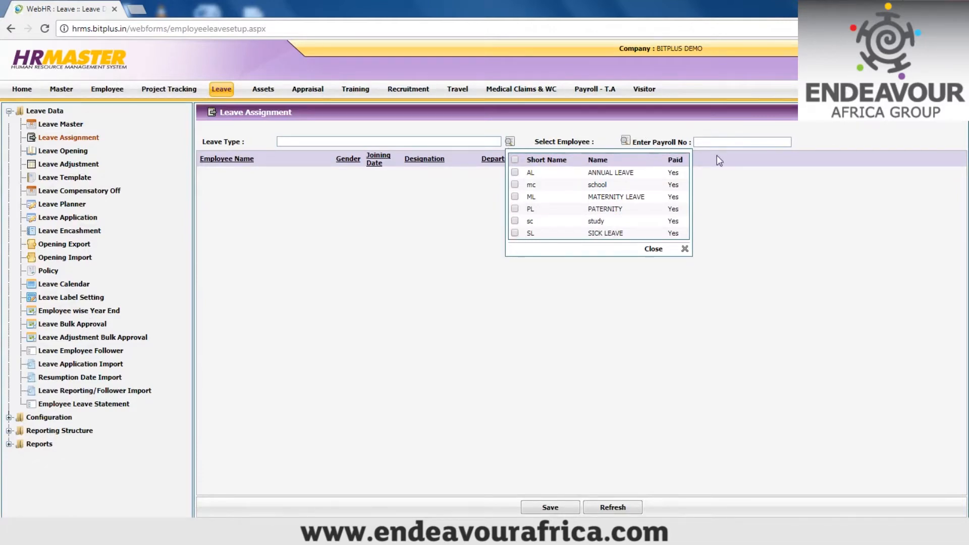
left_click(626, 141)
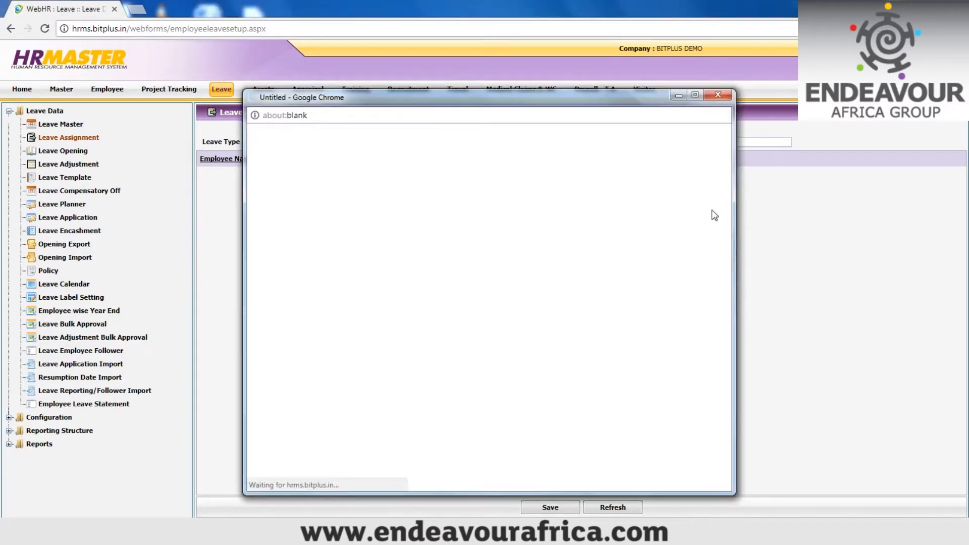
left_click(714, 93)
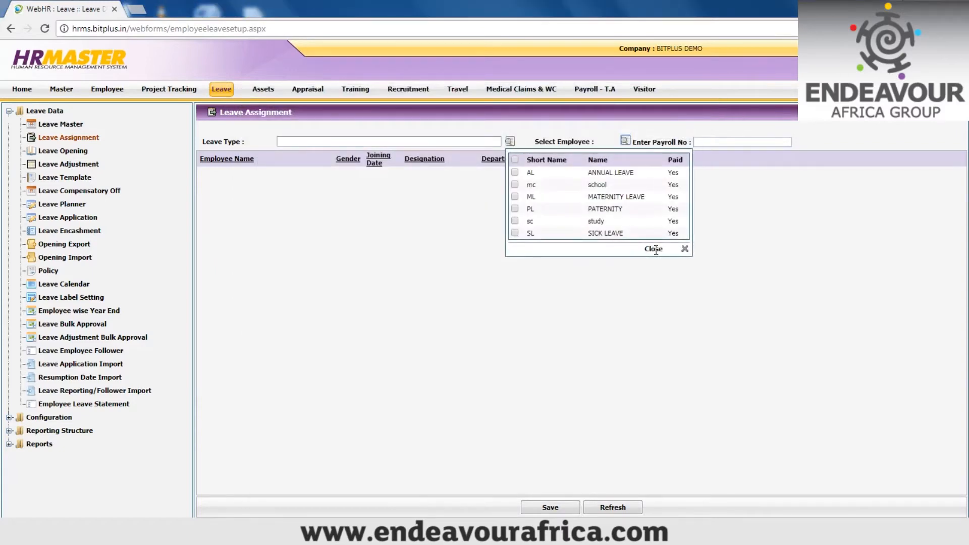
left_click(684, 250)
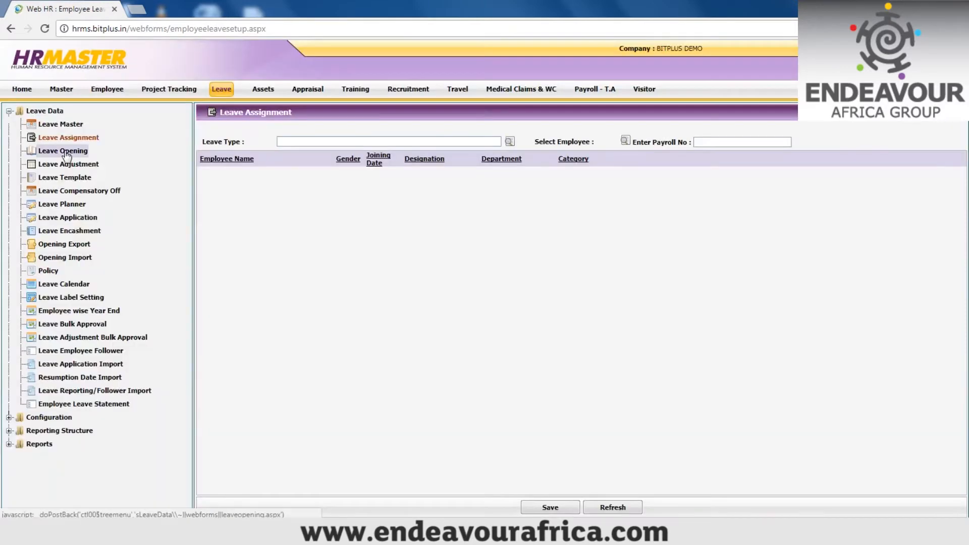
left_click(66, 151)
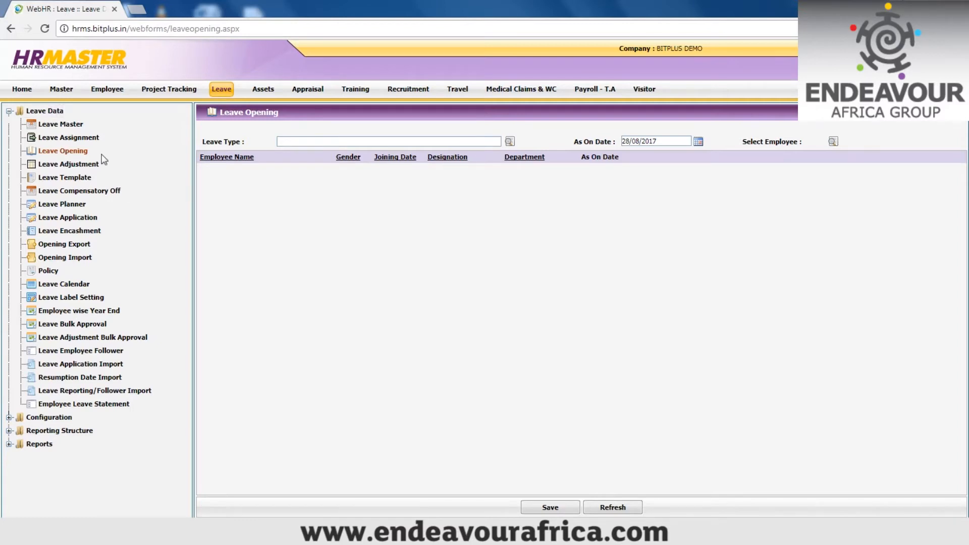
- Open a blank Leave Adjustment entry from My Staff View and examine its leave period and comments fields
left_click(81, 166)
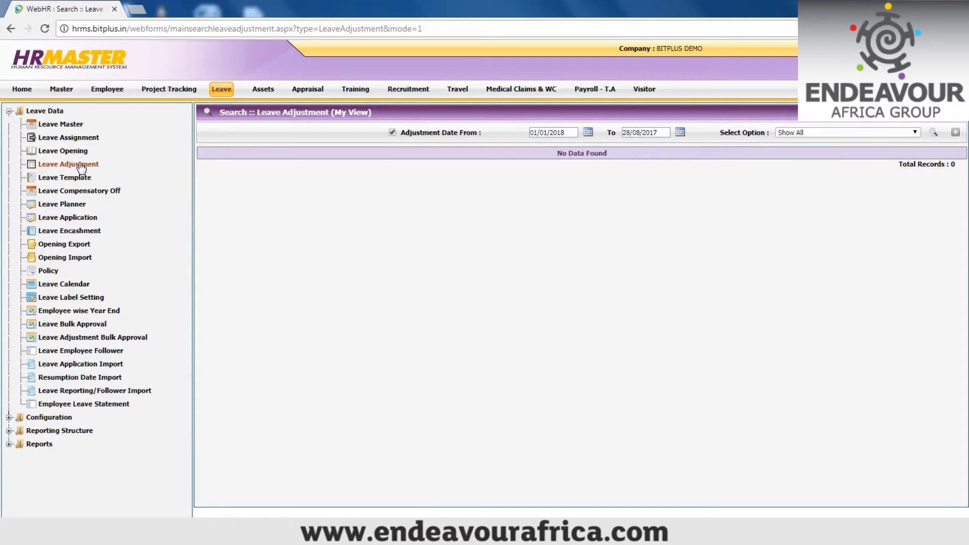
left_click(913, 112)
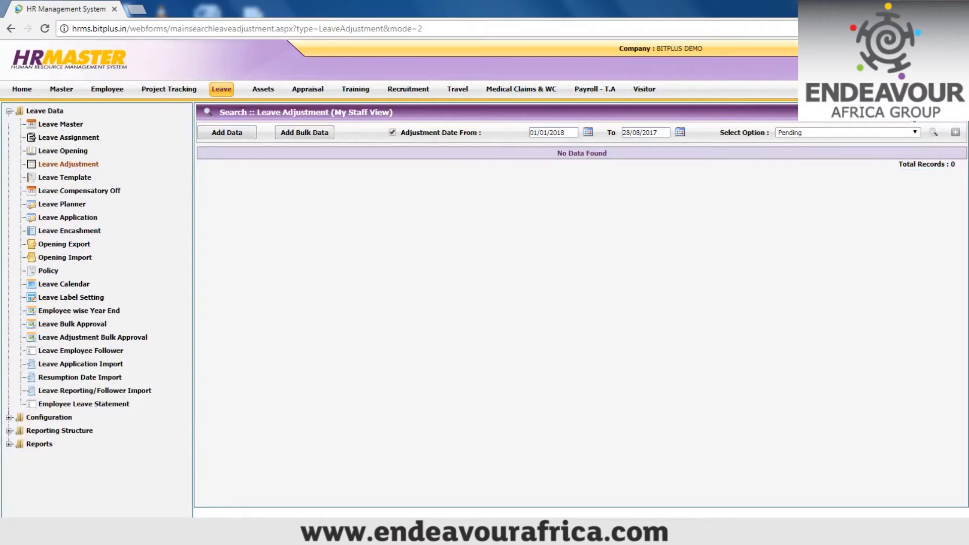
left_click(239, 135)
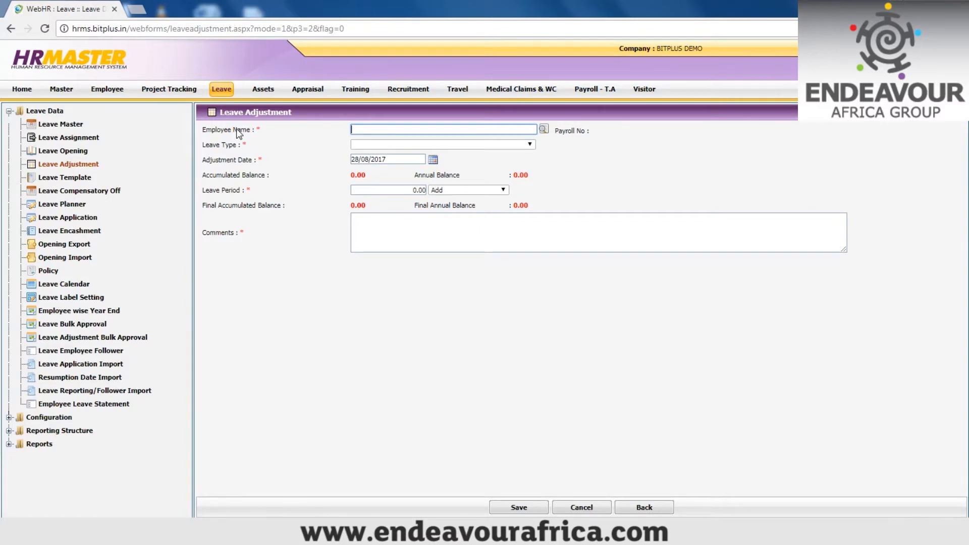
left_click(504, 194)
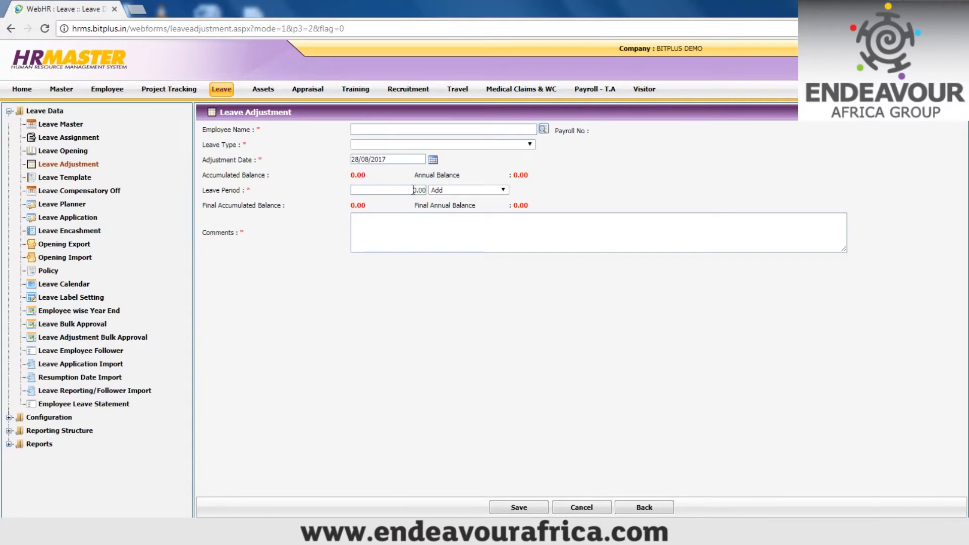
left_click(451, 227)
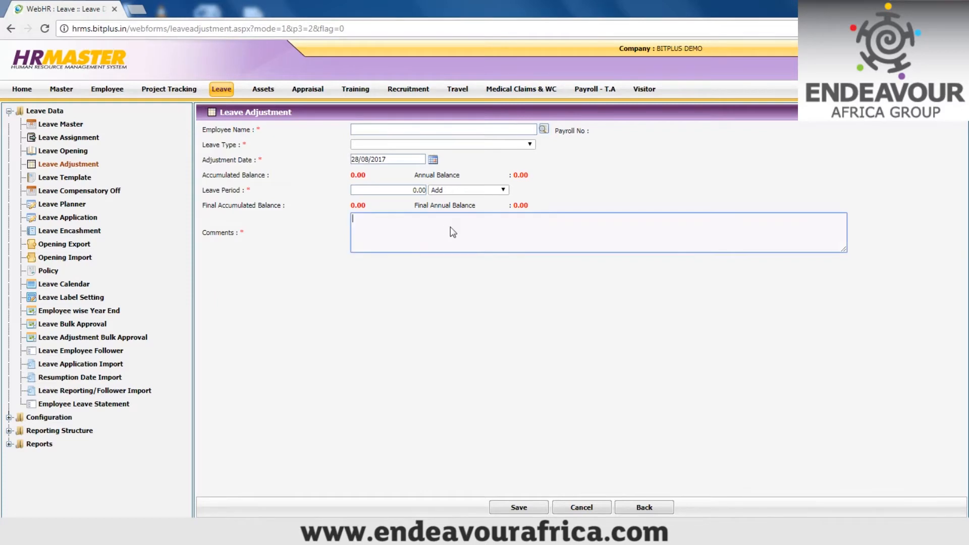
- View the Leave Template list and the My Staff View of Leave Compensatory Off
left_click(57, 178)
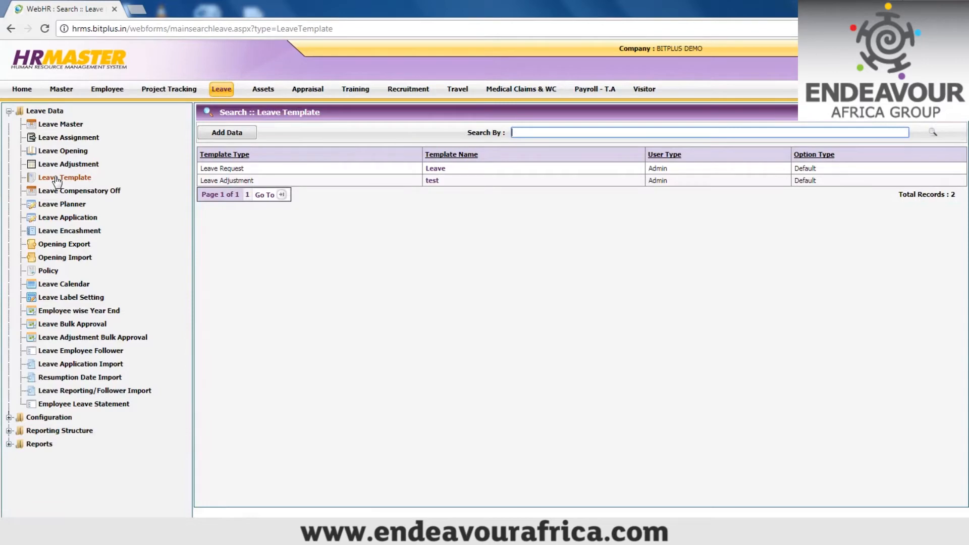
left_click(61, 195)
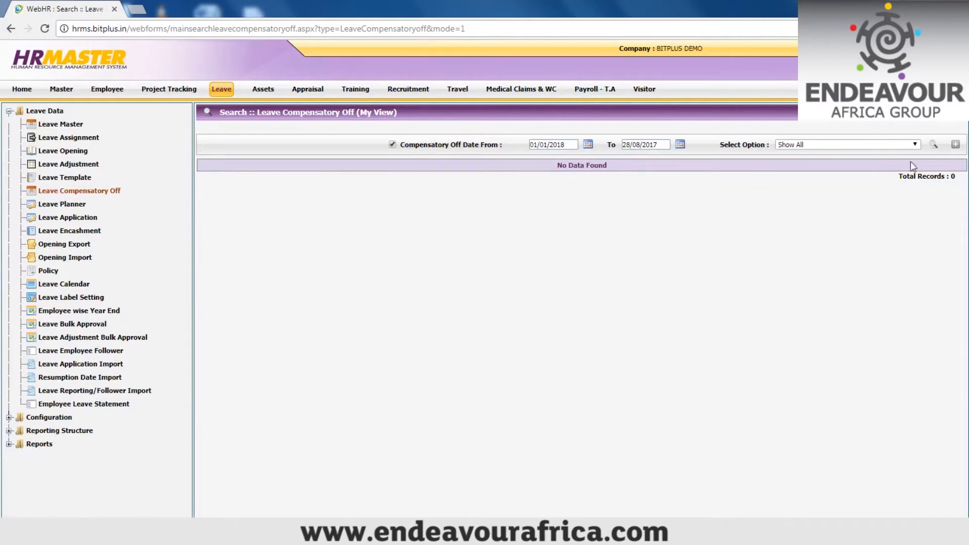
left_click(933, 145)
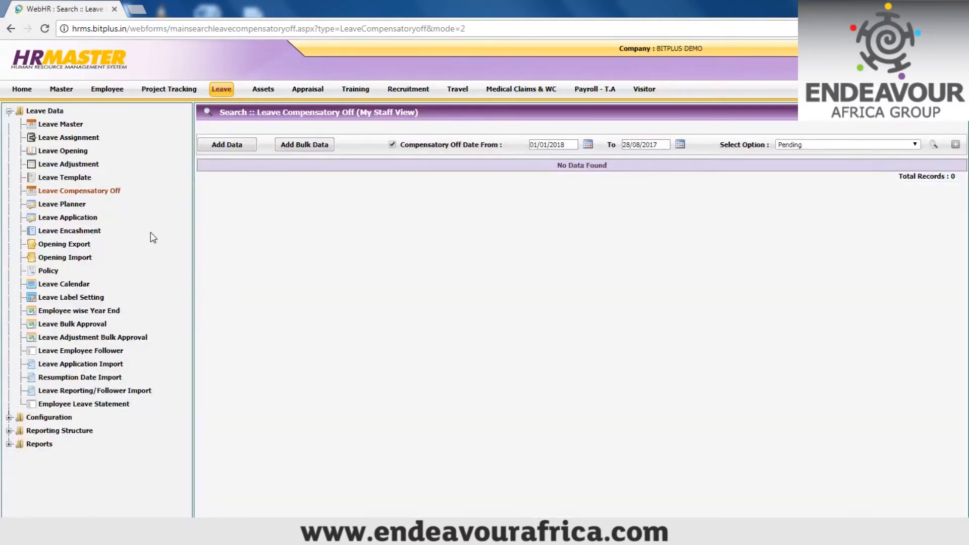
- Open a blank Leave Planner entry from My Staff View and examine its leave type and comments fields
left_click(81, 207)
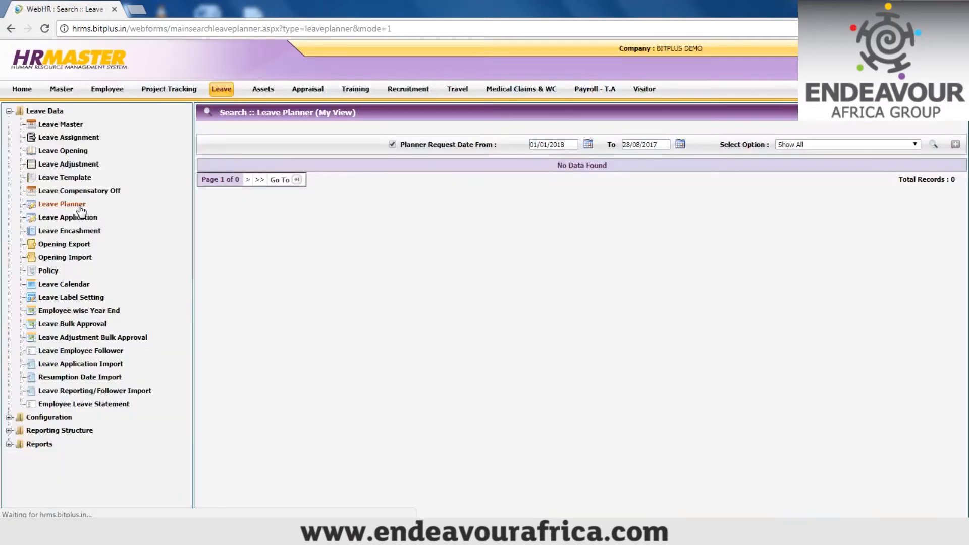
left_click(909, 112)
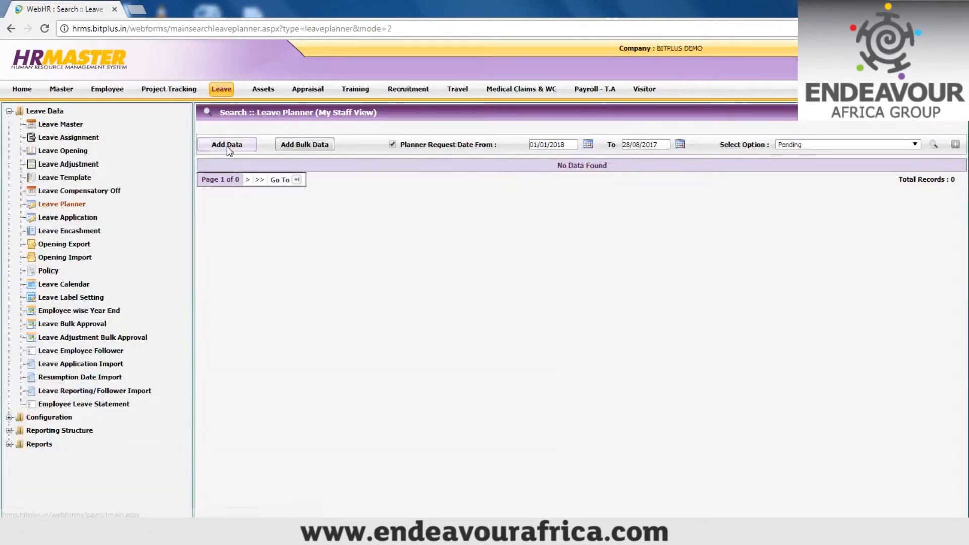
left_click(227, 146)
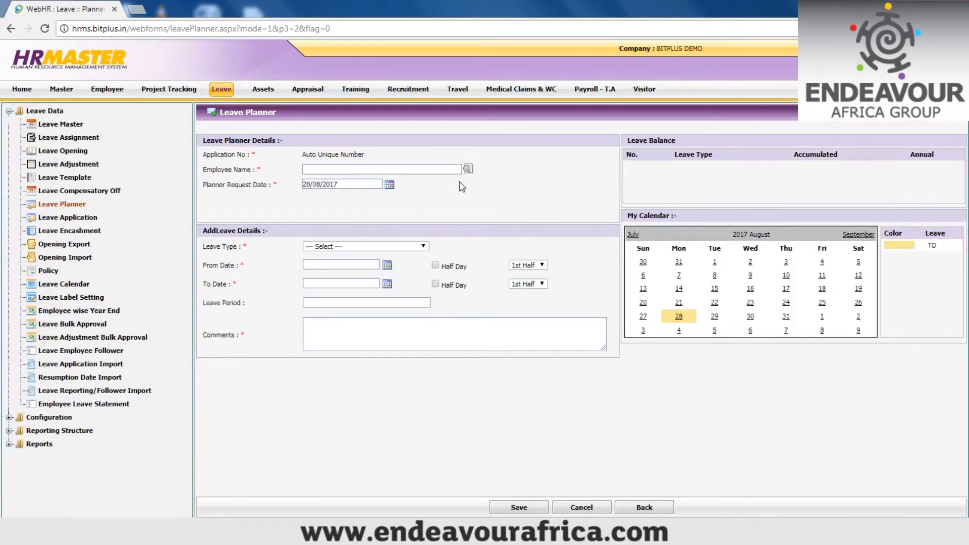
left_click(423, 246)
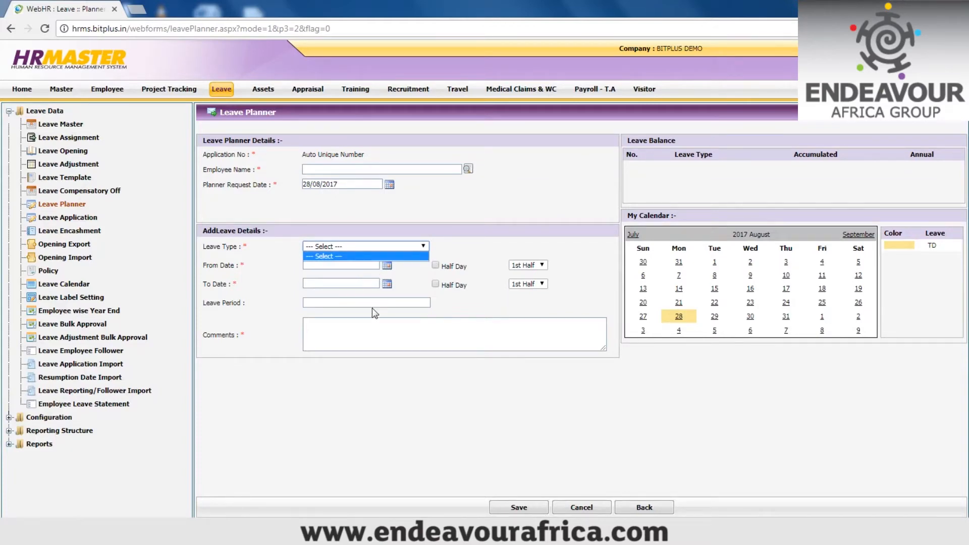
left_click(357, 329)
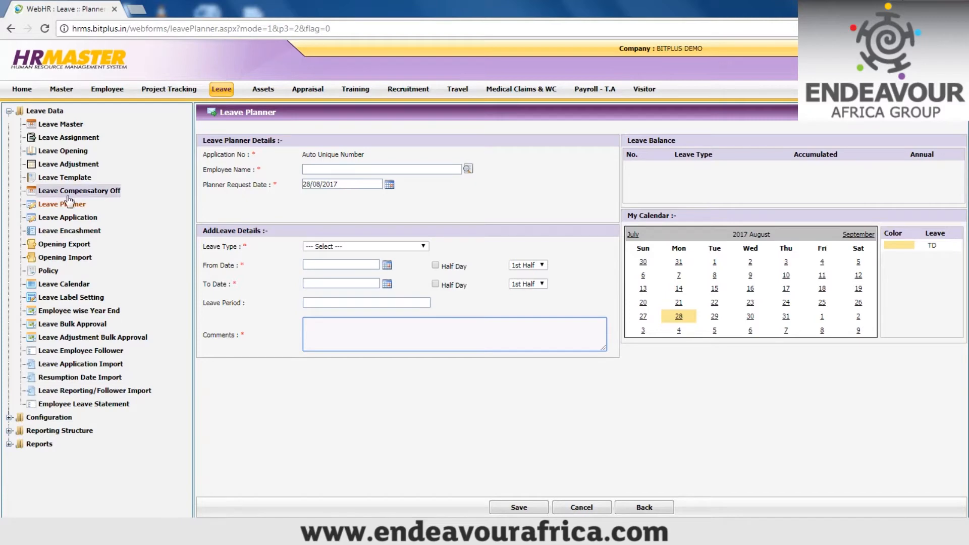
- Start a new leave request from the My Staff View of Leave Application
left_click(66, 219)
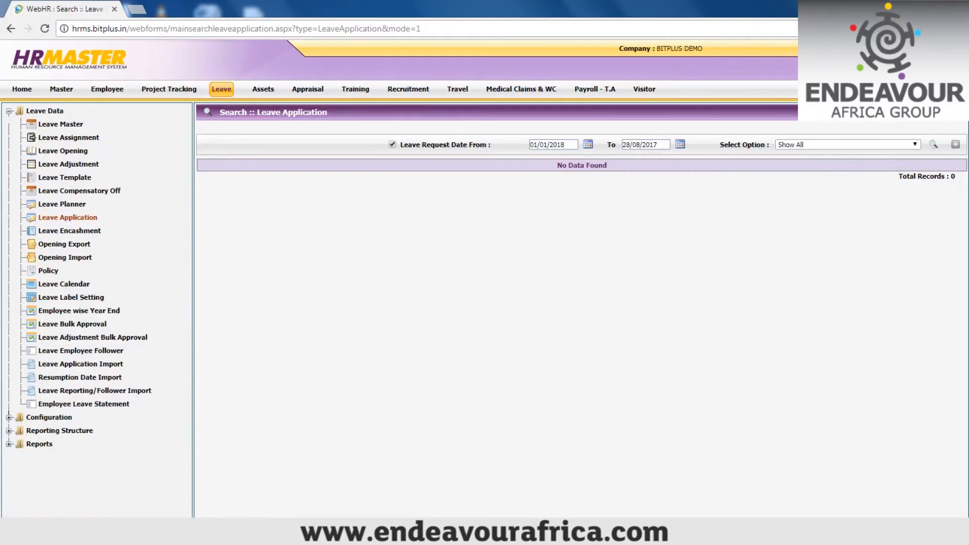
right_click(913, 122)
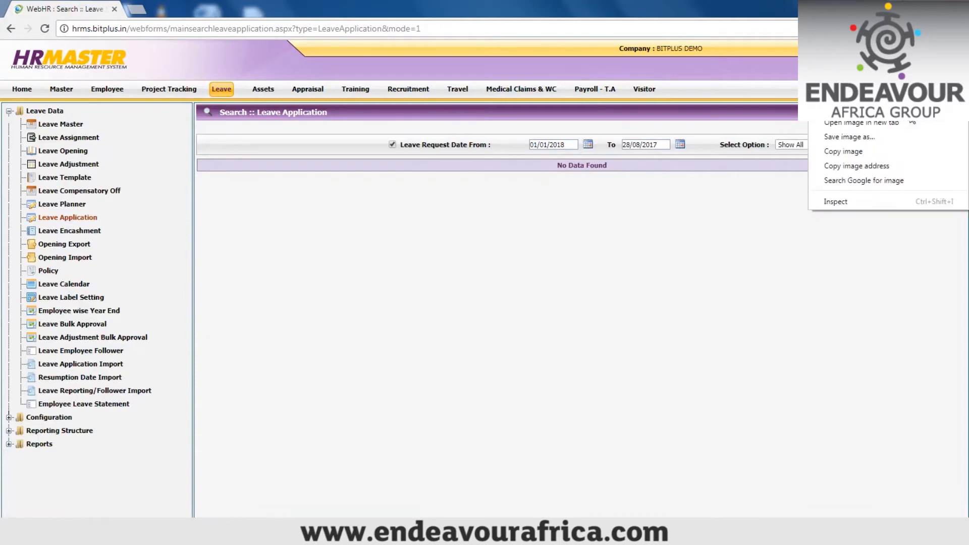
left_click(912, 114)
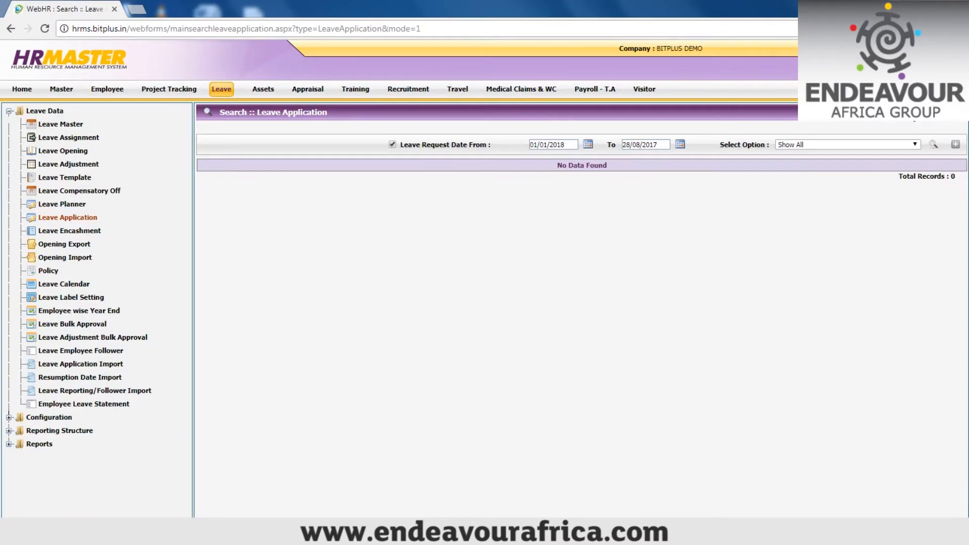
left_click(912, 114)
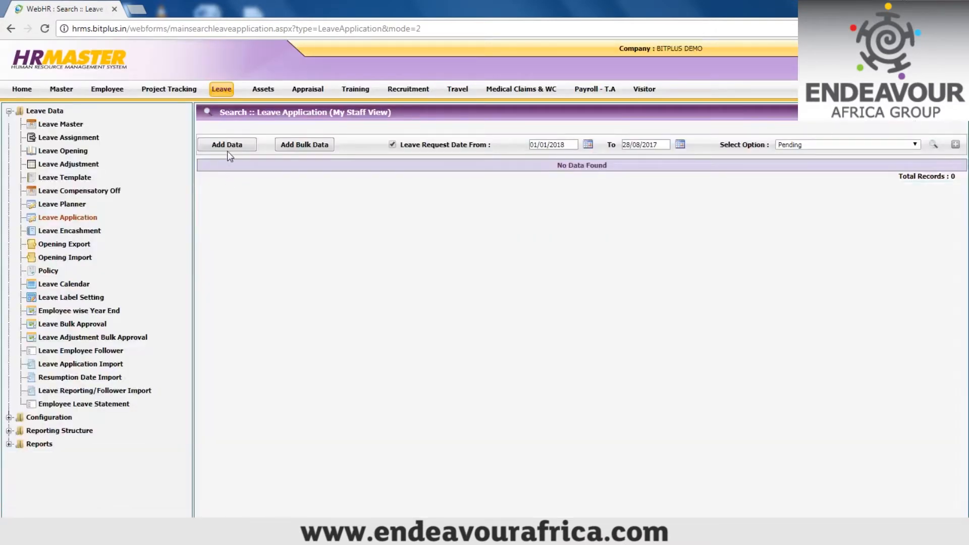
left_click(227, 145)
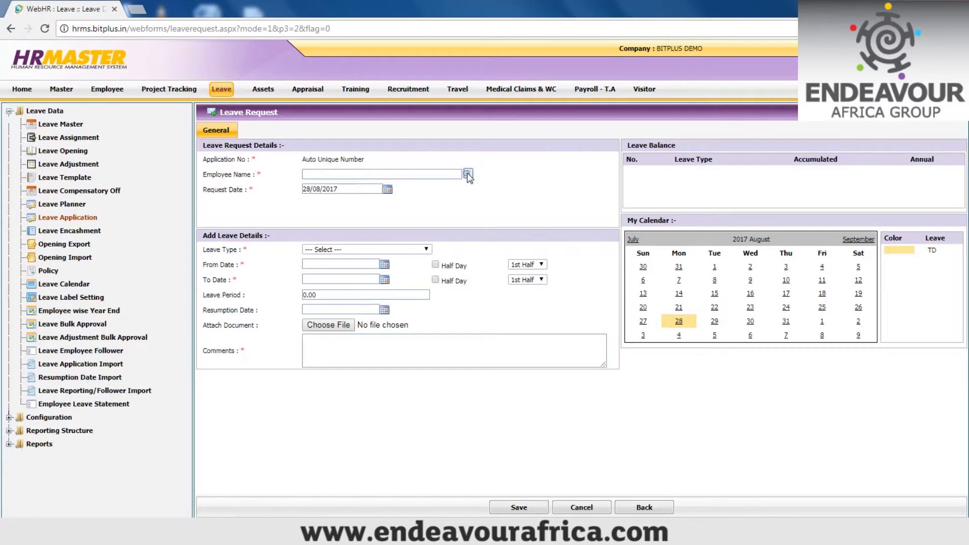
- Choose the first listed employee for the leave request and set its leave type to AL (ANNUAL LEAVE)
left_click(468, 174)
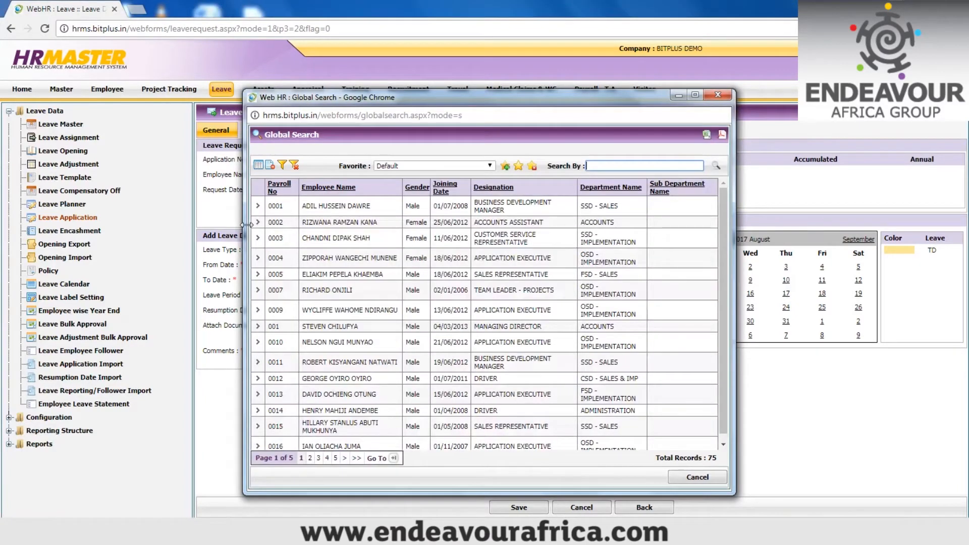
left_click(257, 207)
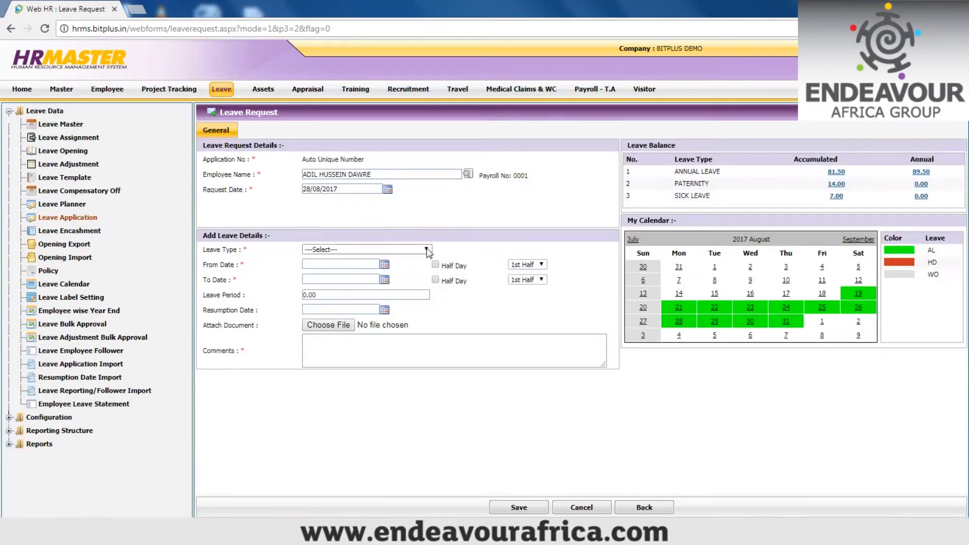
left_click(429, 250)
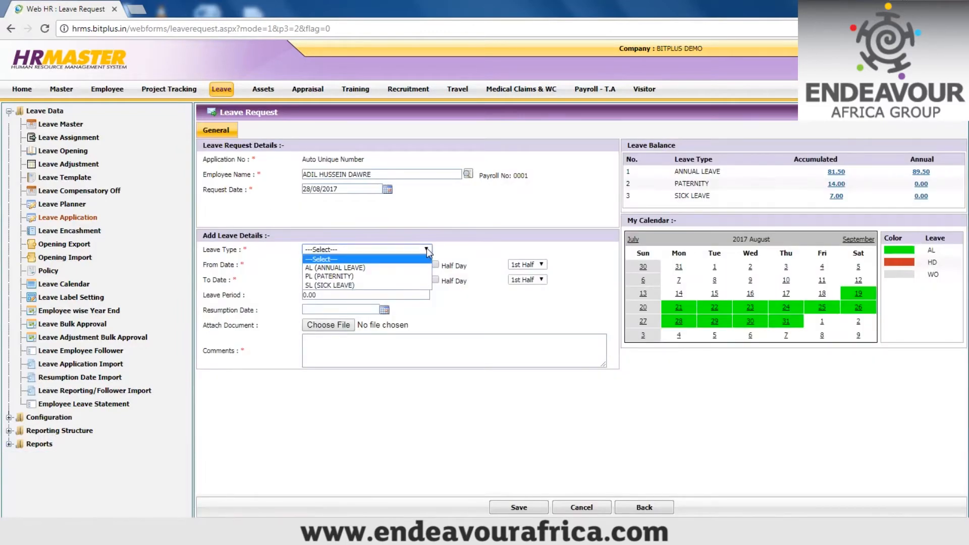
left_click(382, 268)
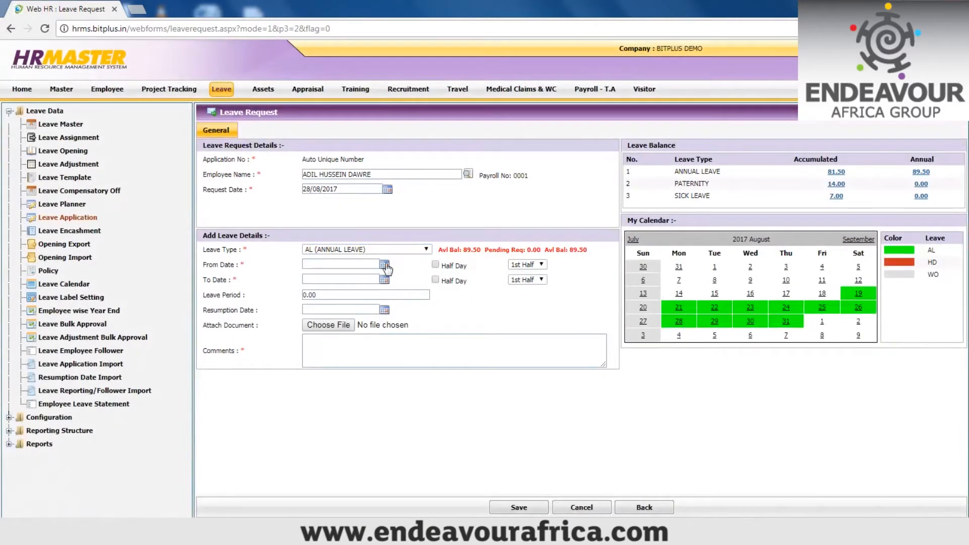
- Set the leave request's From Date and To Date to 01/08/2017 and leave the form without saving
left_click(385, 266)
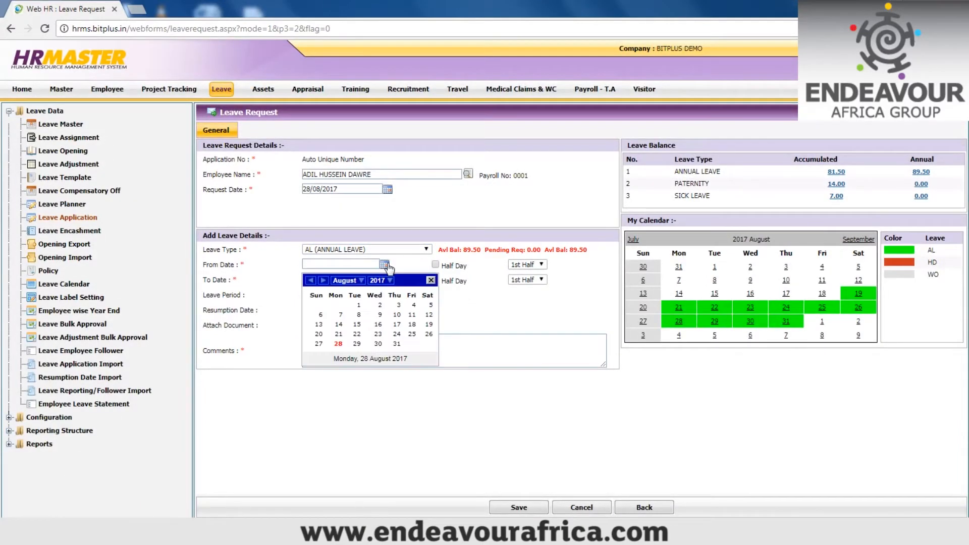
left_click(358, 305)
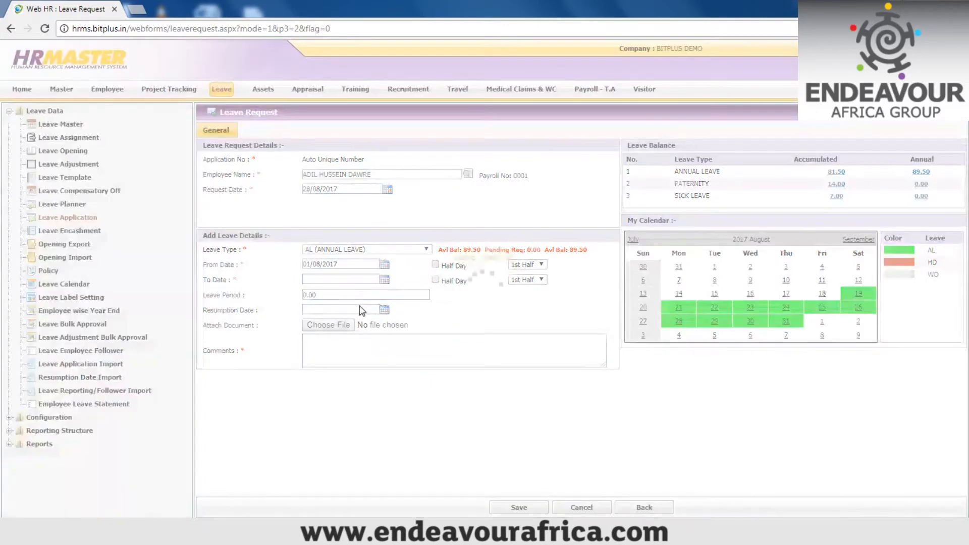
left_click(384, 280)
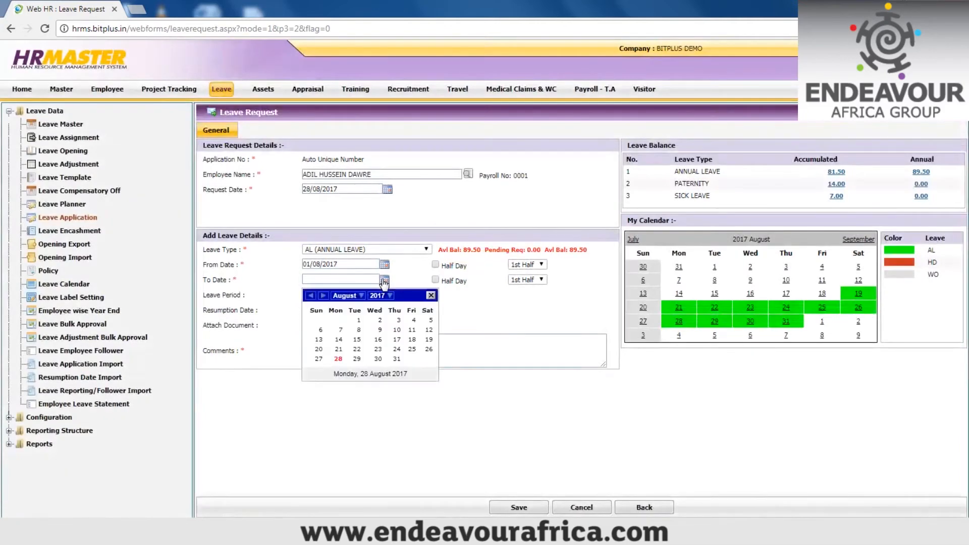
left_click(358, 321)
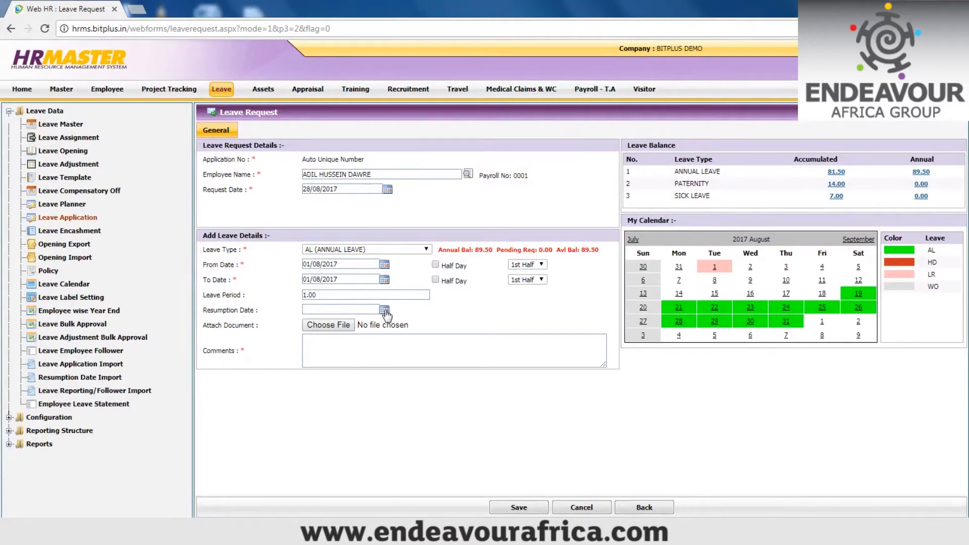
left_click(345, 359)
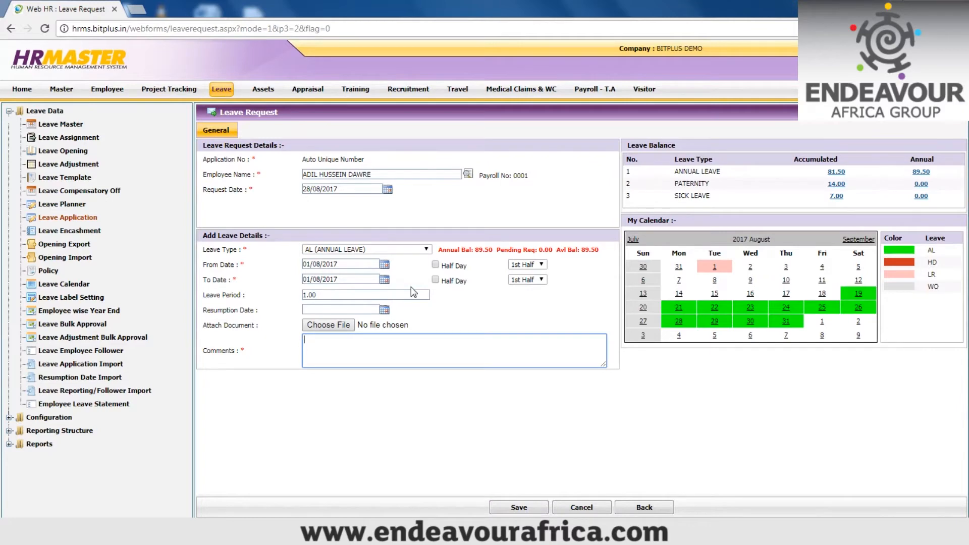
left_click(655, 511)
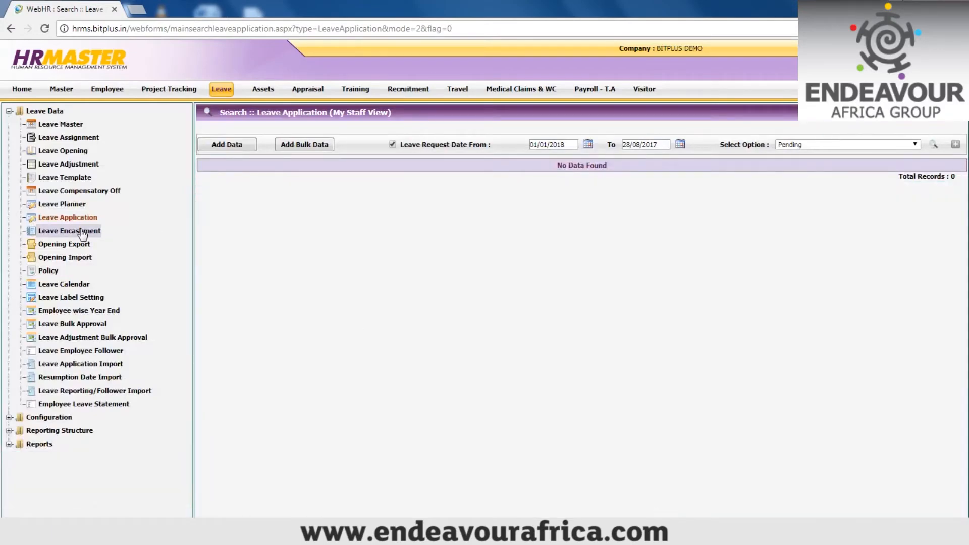
- Open a blank encashment request from the My Staff View of Leave Encashment
left_click(83, 233)
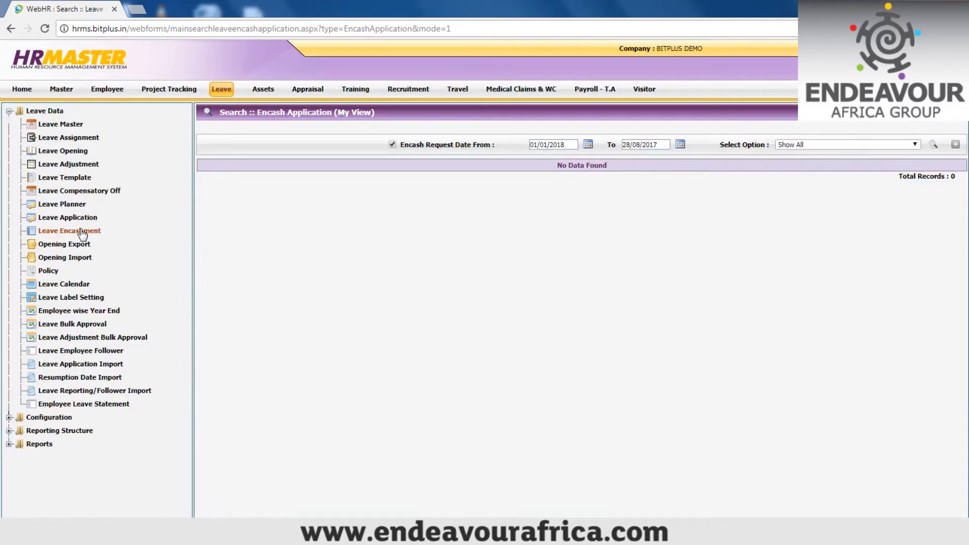
left_click(909, 116)
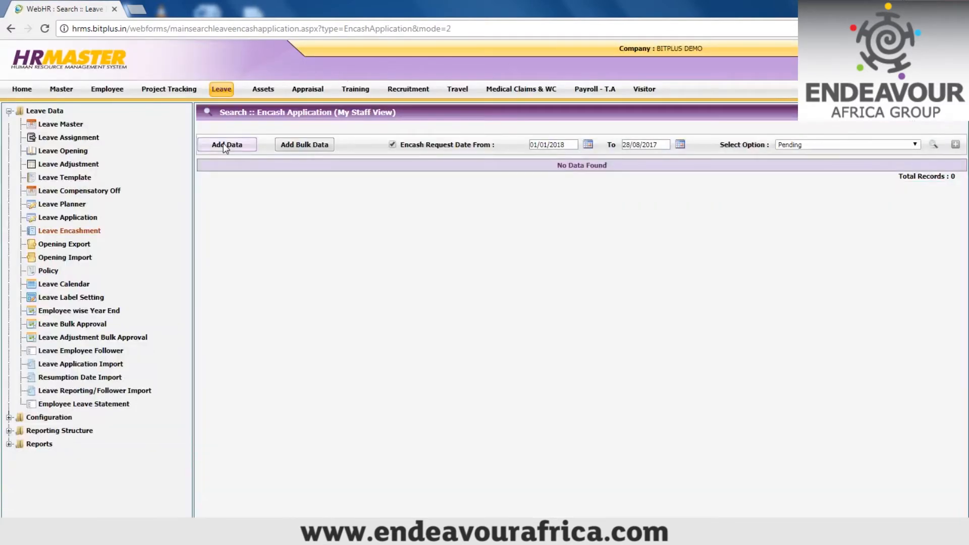
left_click(223, 146)
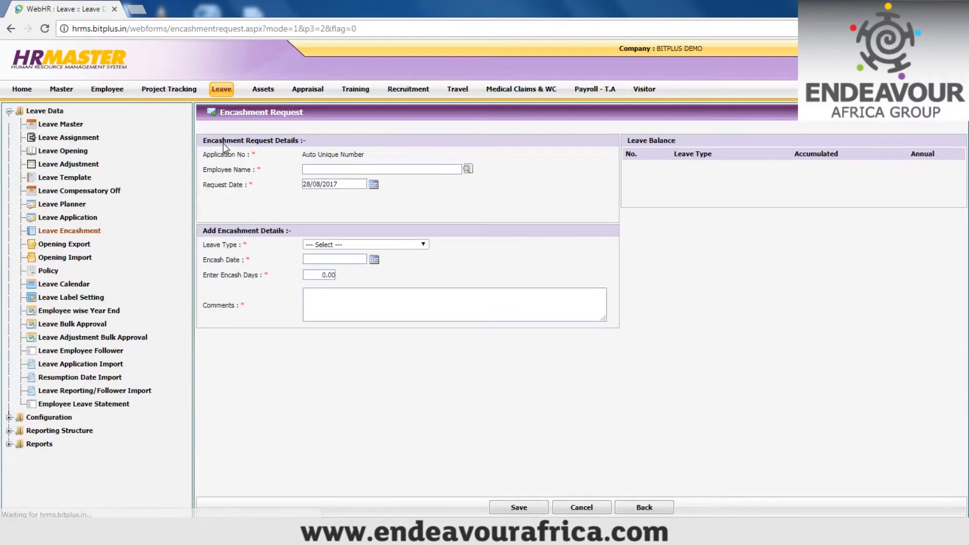
- Fill the encashment request for the second listed employee with leave type AL (ANNUAL LEAVE) and 105 encash days
left_click(468, 169)
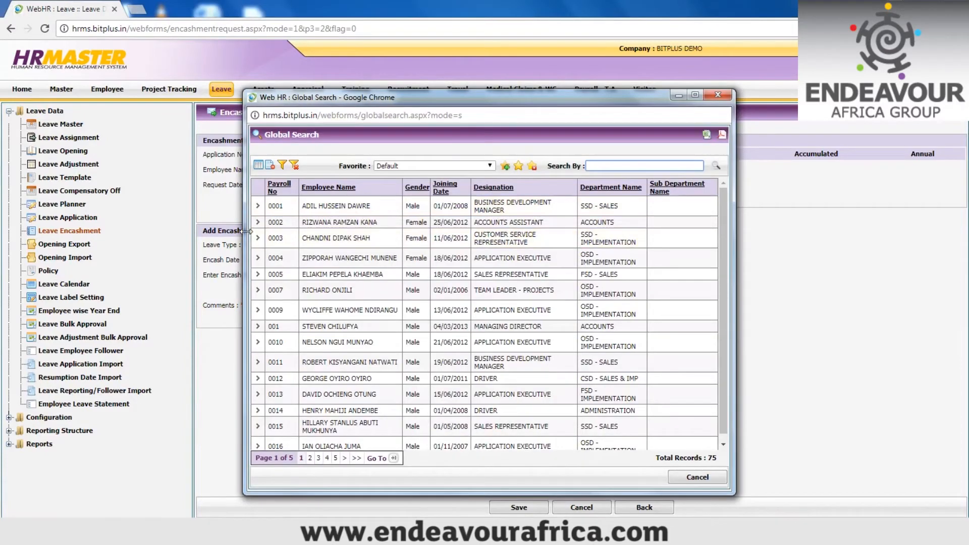
left_click(257, 224)
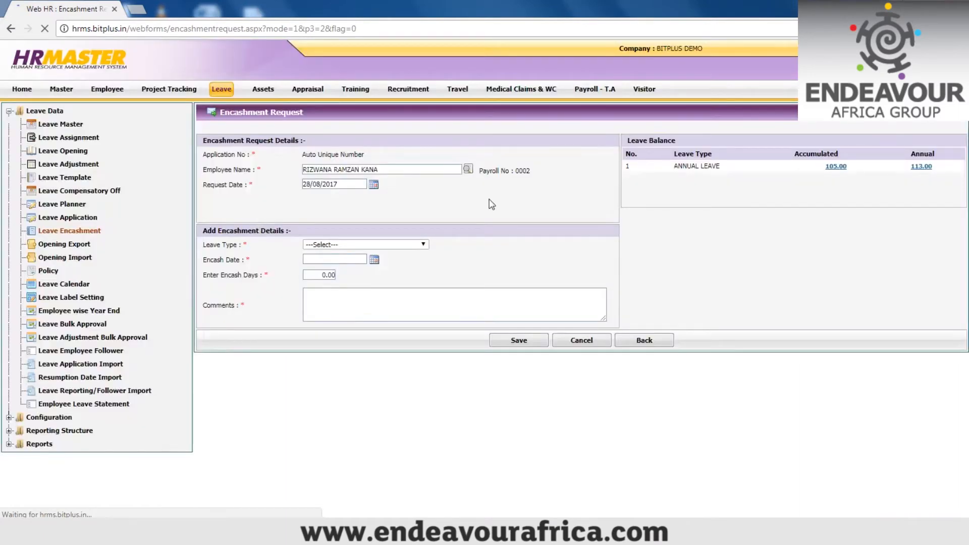
left_click(423, 245)
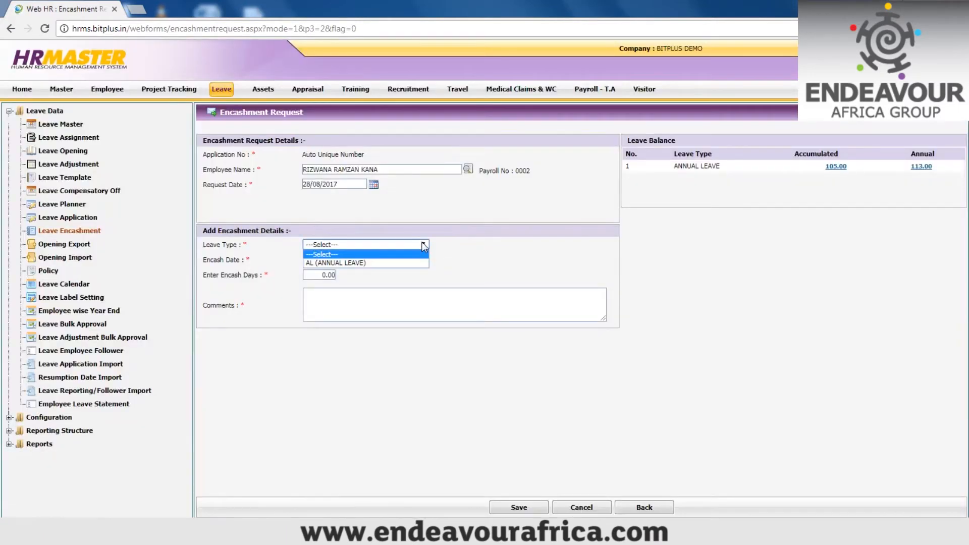
left_click(396, 263)
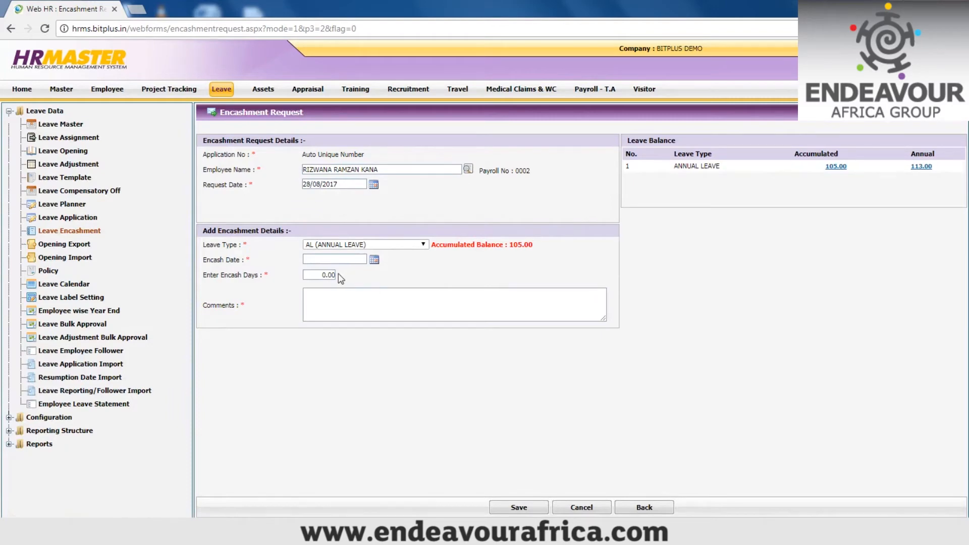
left_click_drag(310, 277, 337, 278)
left_click(326, 297)
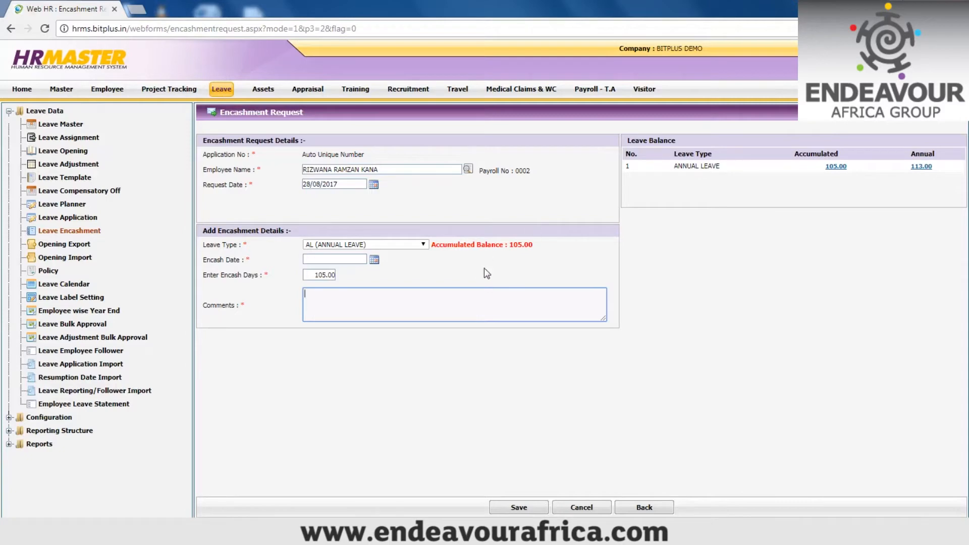
- View the Opening Import page and the Leave Policy list
left_click(50, 246)
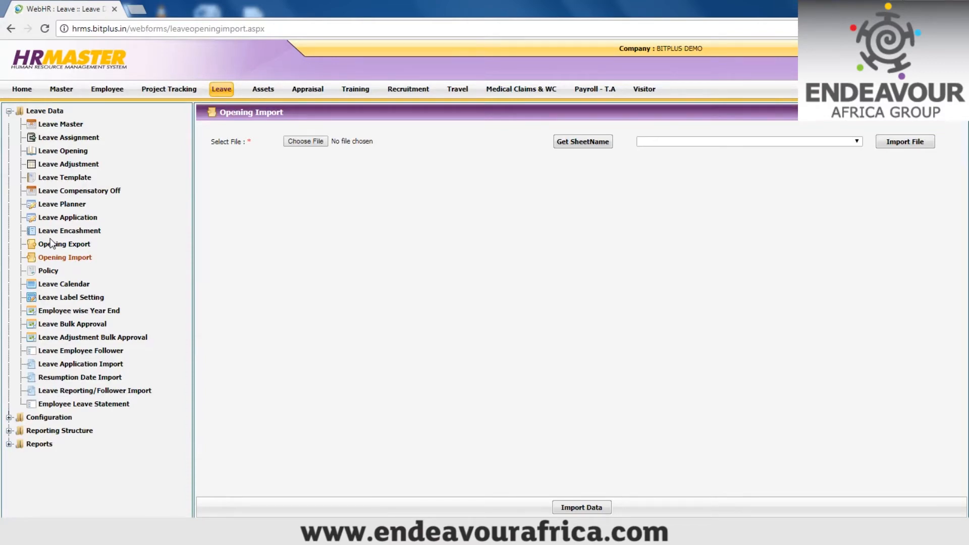
left_click(48, 272)
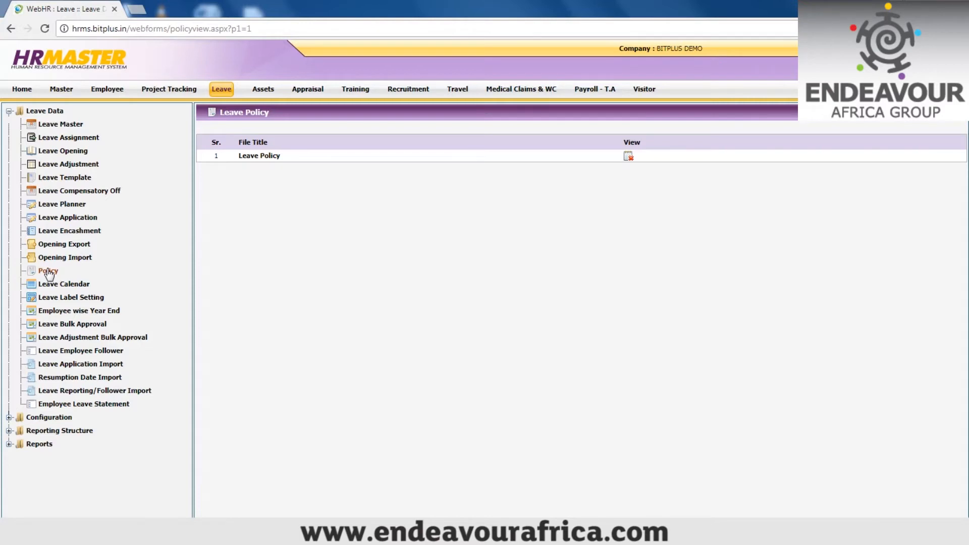
- Open the Leave Calendar and advance it to September 2017
left_click(49, 286)
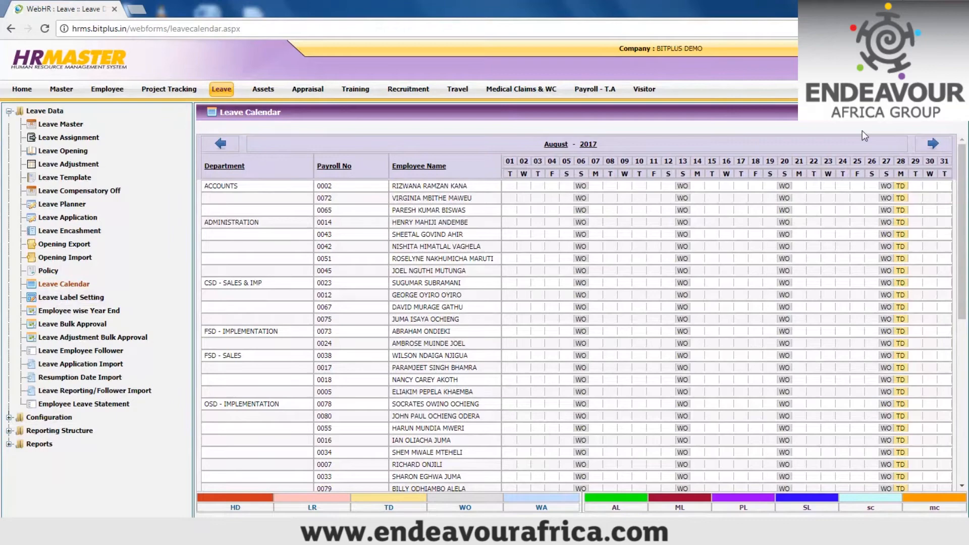
left_click(932, 145)
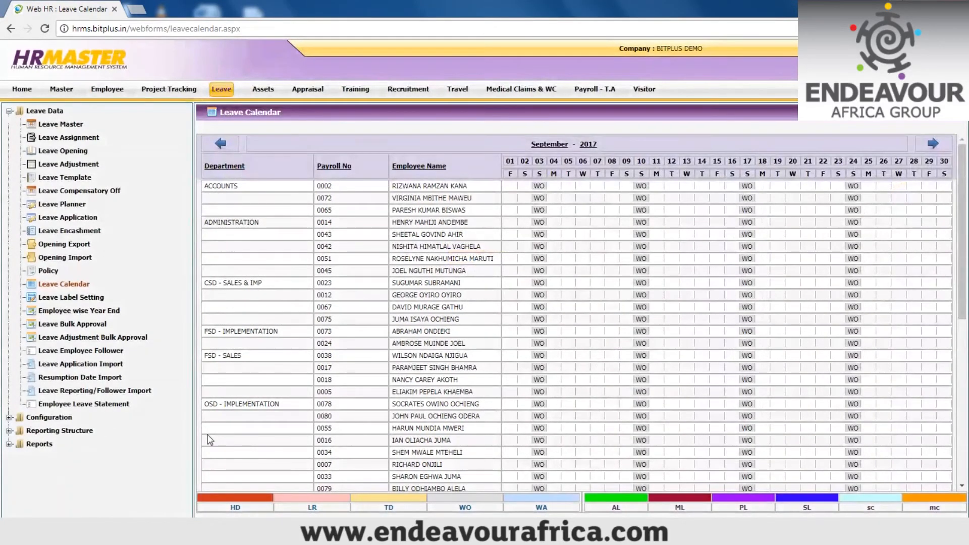
- Examine the page names offered in Leave Label Setting and view the Employee wise Year End page
left_click(69, 298)
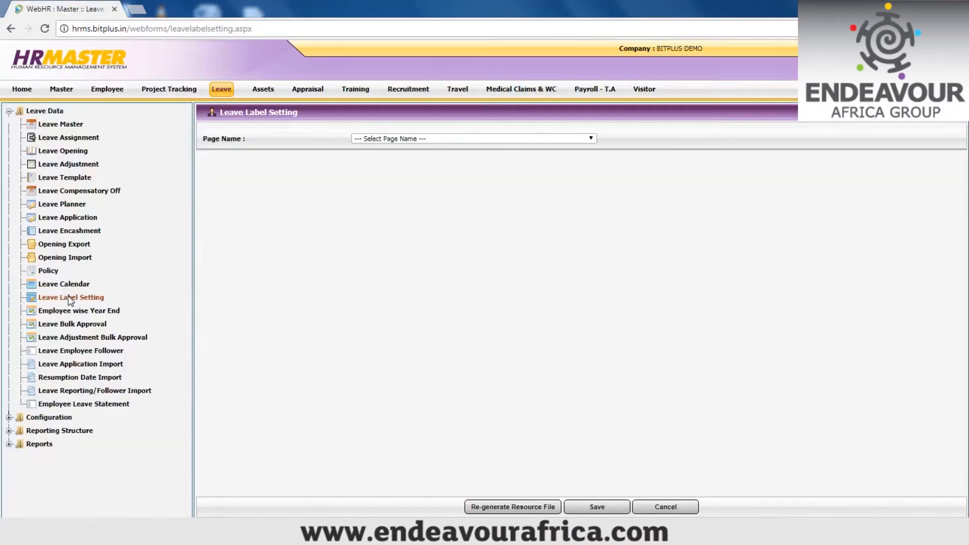
left_click(422, 139)
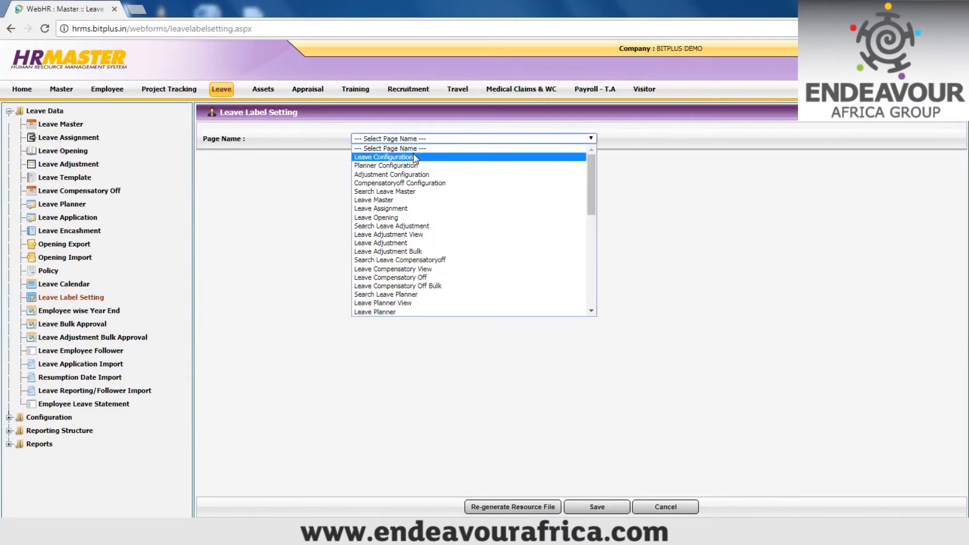
left_click(307, 204)
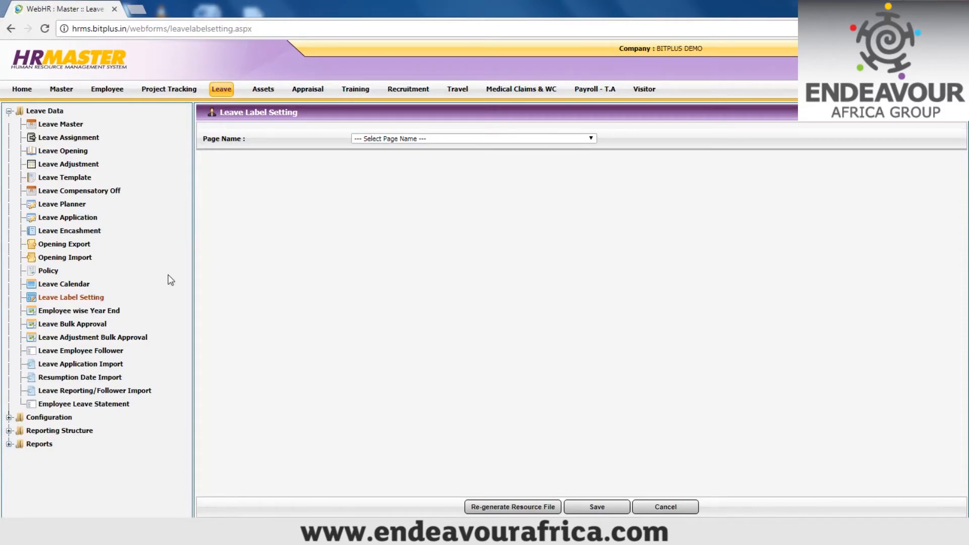
left_click(91, 311)
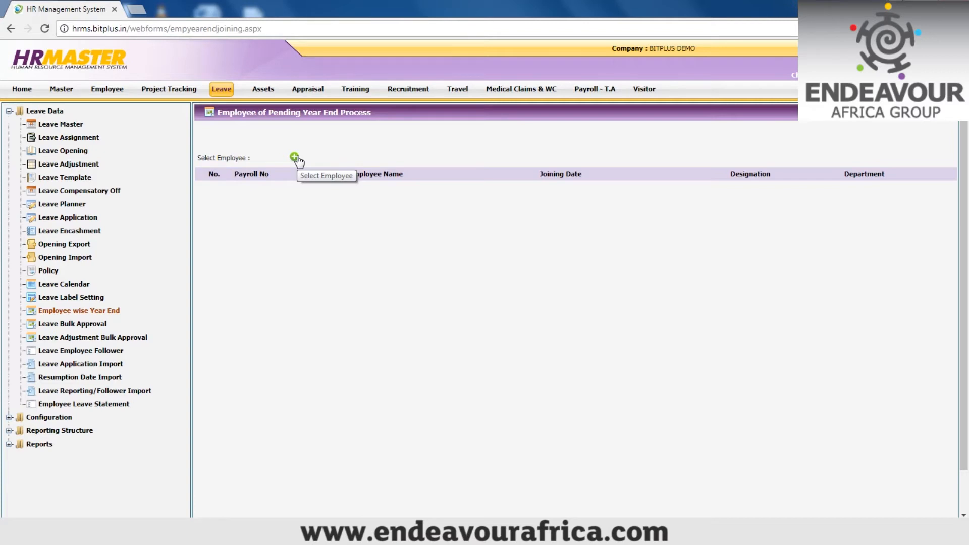
- View the Leave Bulk Approval and Leave Adjustment Bulk Approval pages
left_click(70, 326)
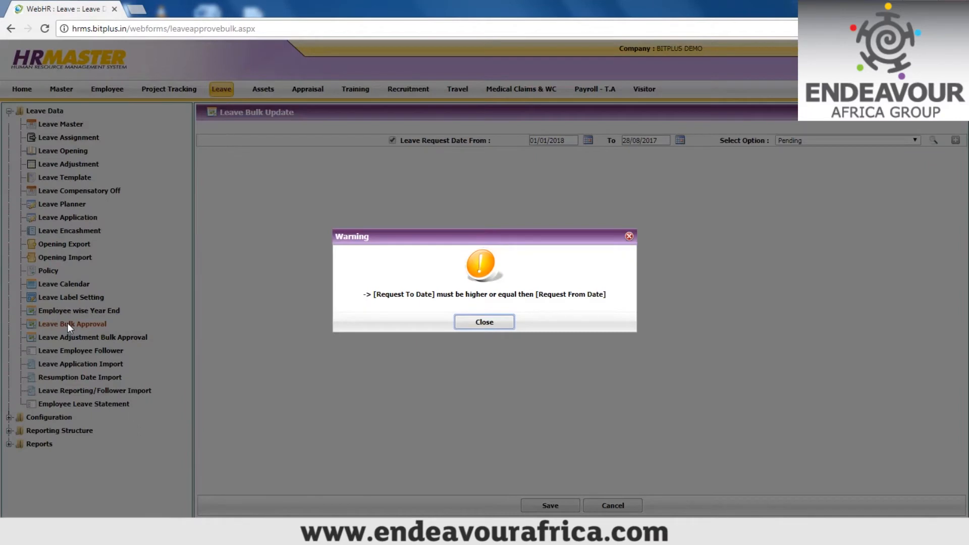
left_click(469, 323)
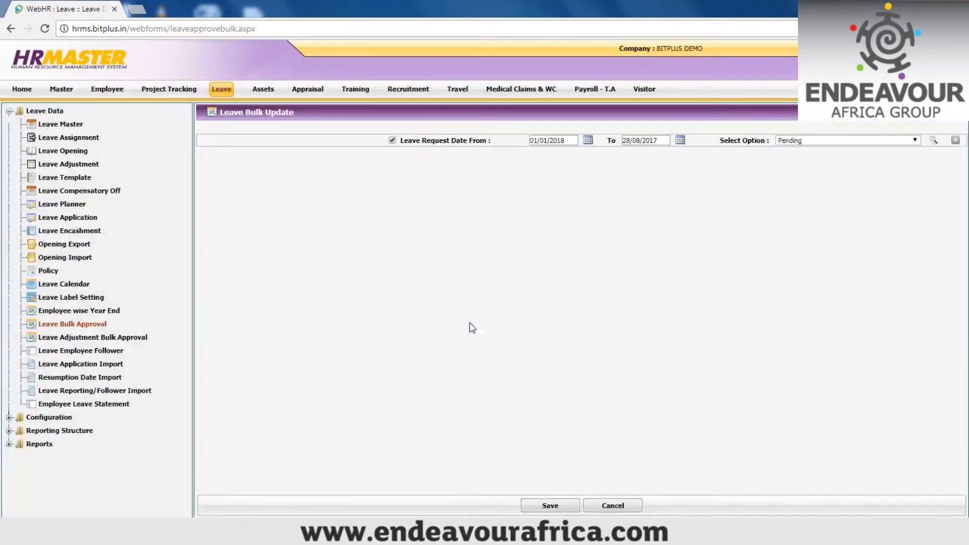
left_click(130, 338)
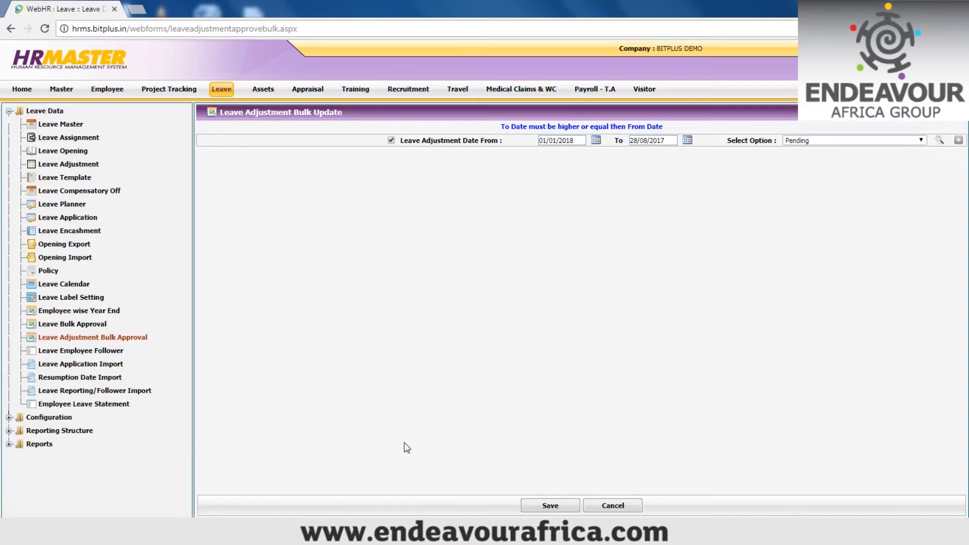
- Open a blank Leave Employee Follower entry to view its fields, and view the Leave Application Import page
left_click(90, 352)
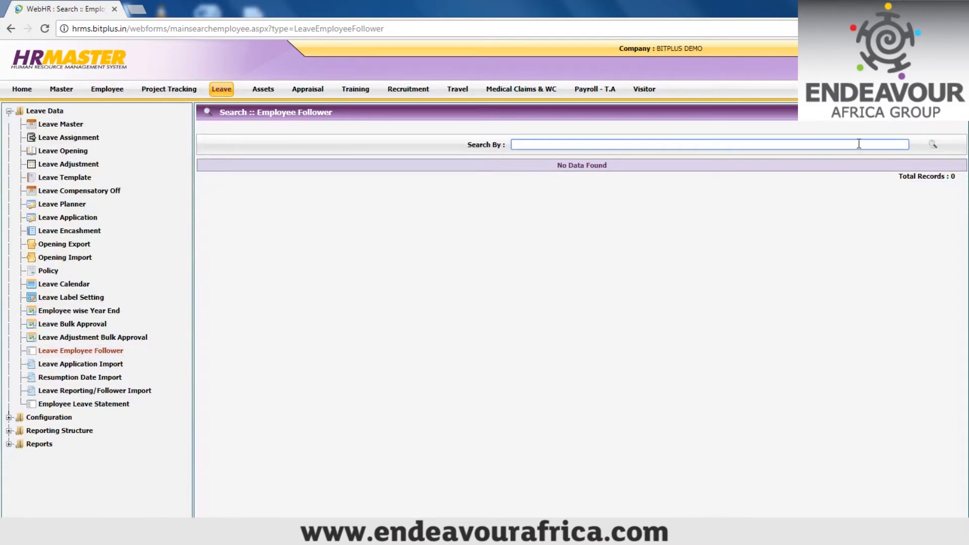
left_click(906, 113)
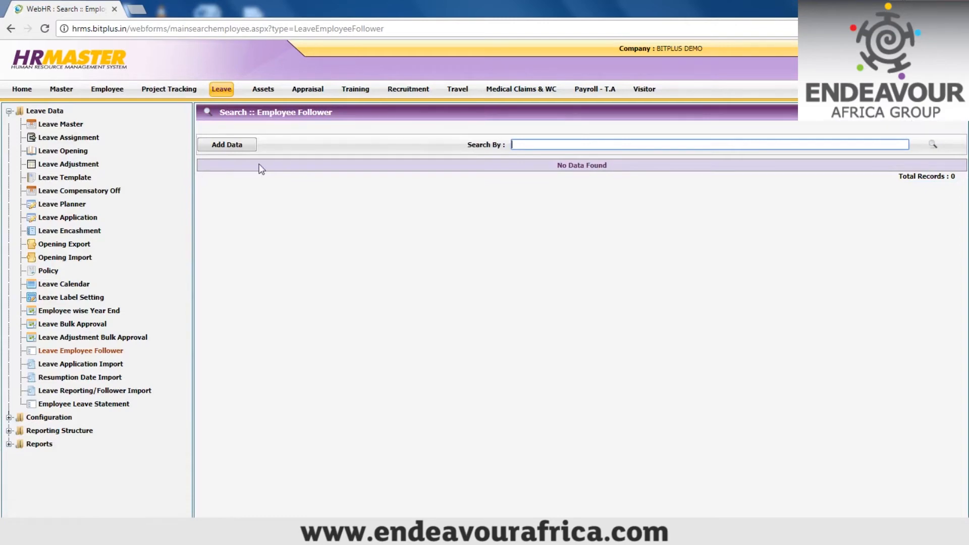
left_click(235, 149)
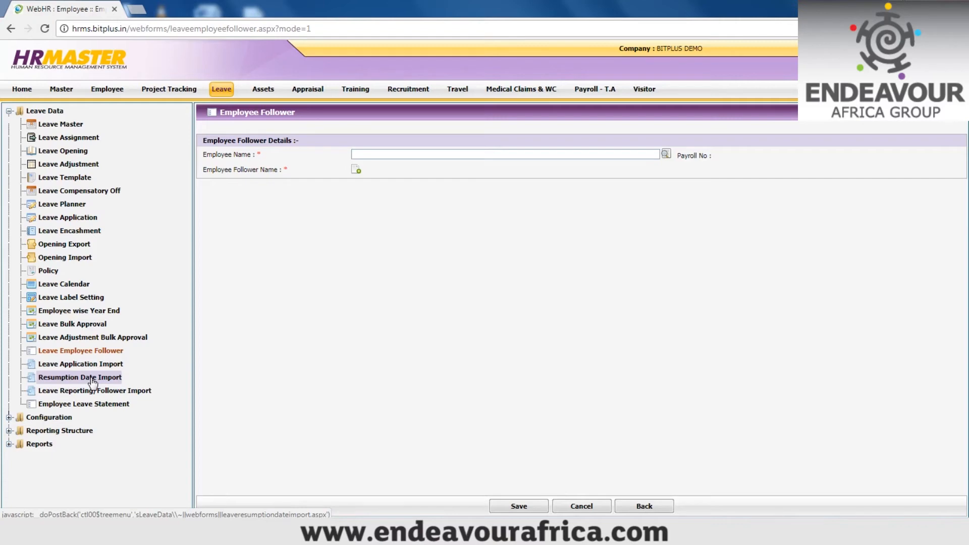
left_click(90, 365)
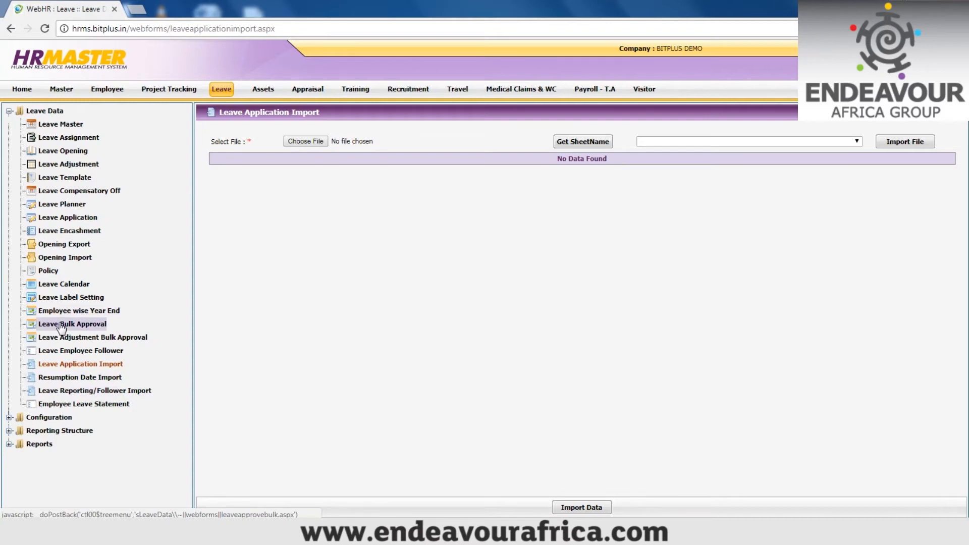
- Open the Employee Leave Statement page and set the leave report type to Employee Leave Statement
left_click(66, 405)
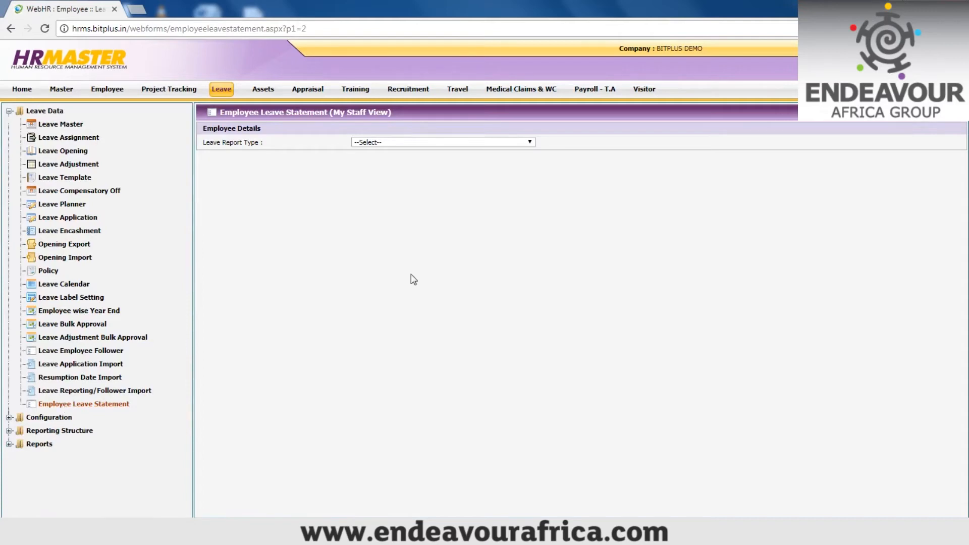
left_click(514, 143)
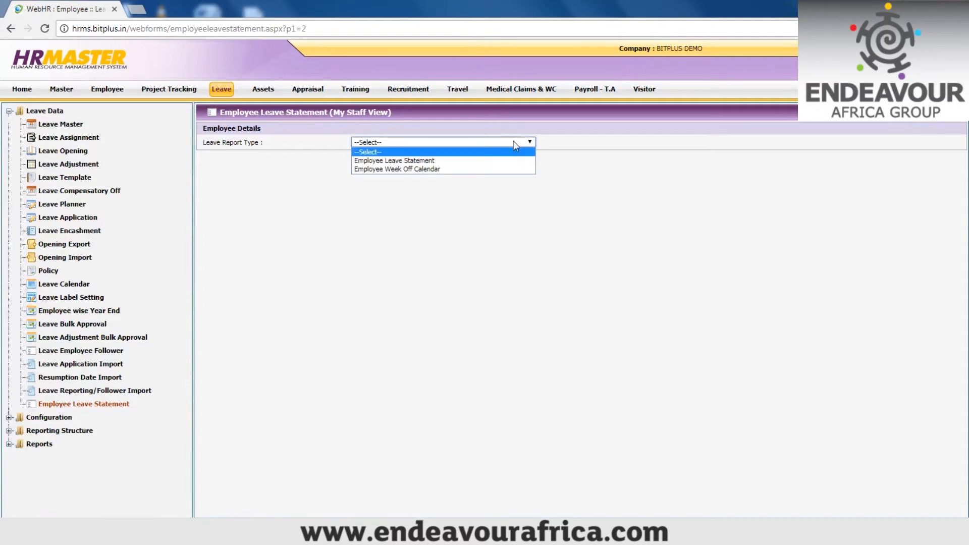
left_click(394, 160)
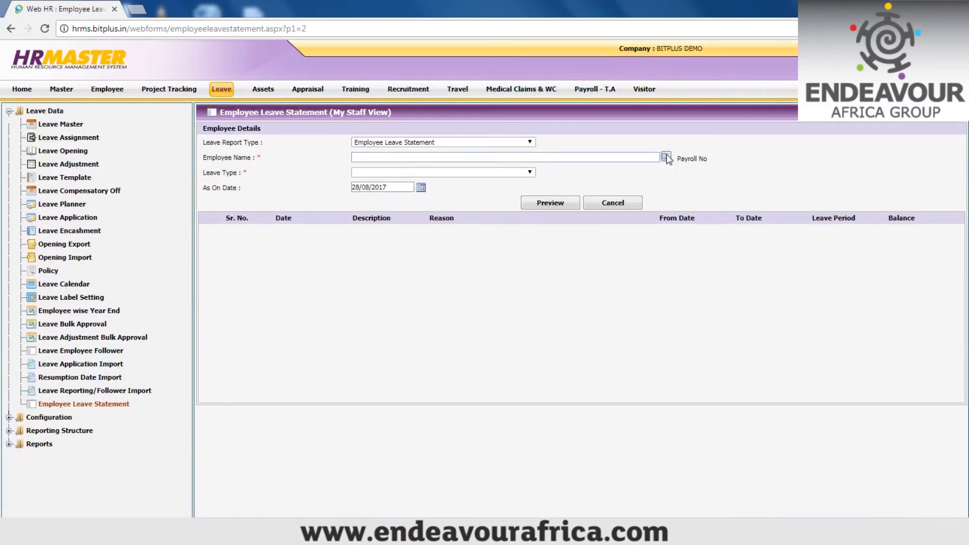
- Choose the second listed employee for the leave statement and set its leave type to AL (ANNUAL LEAVE)
left_click(666, 157)
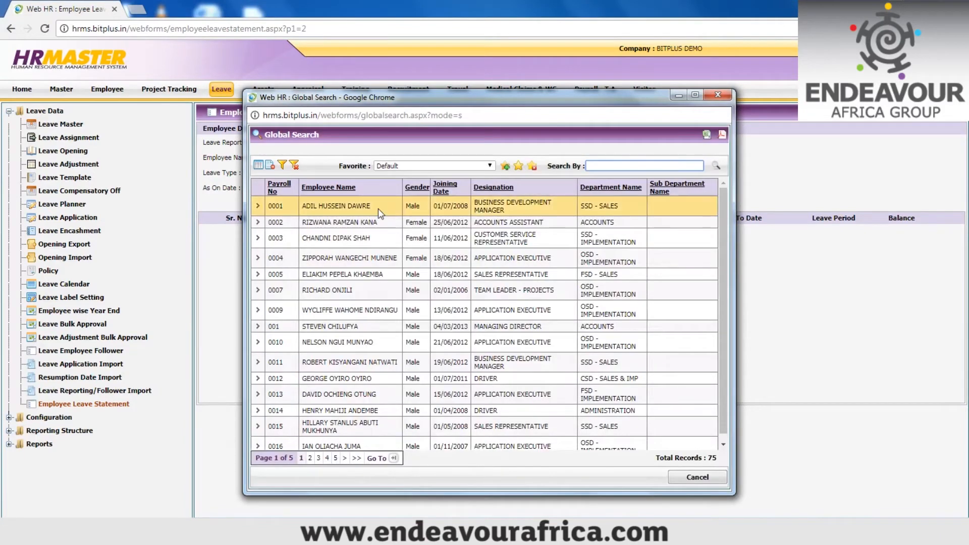
left_click(258, 222)
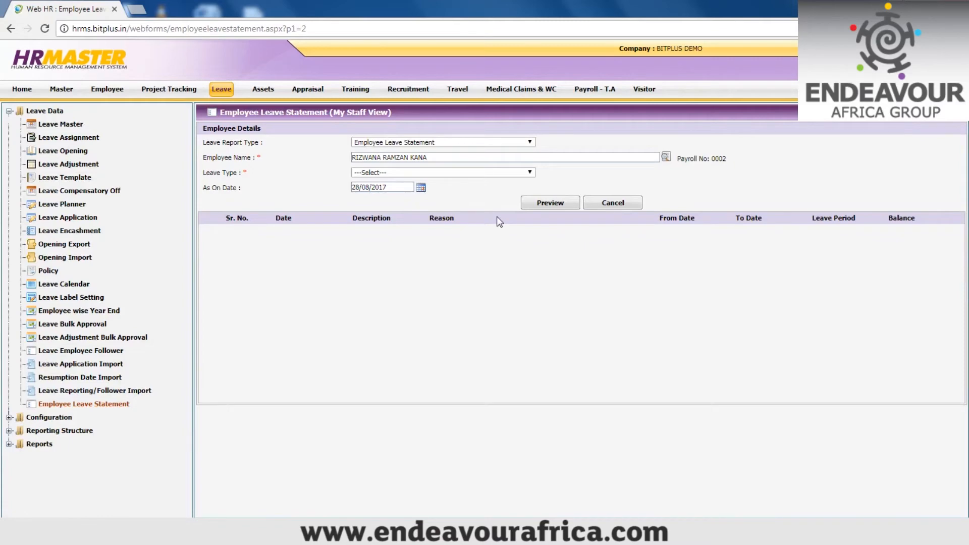
left_click(461, 173)
left_click(451, 191)
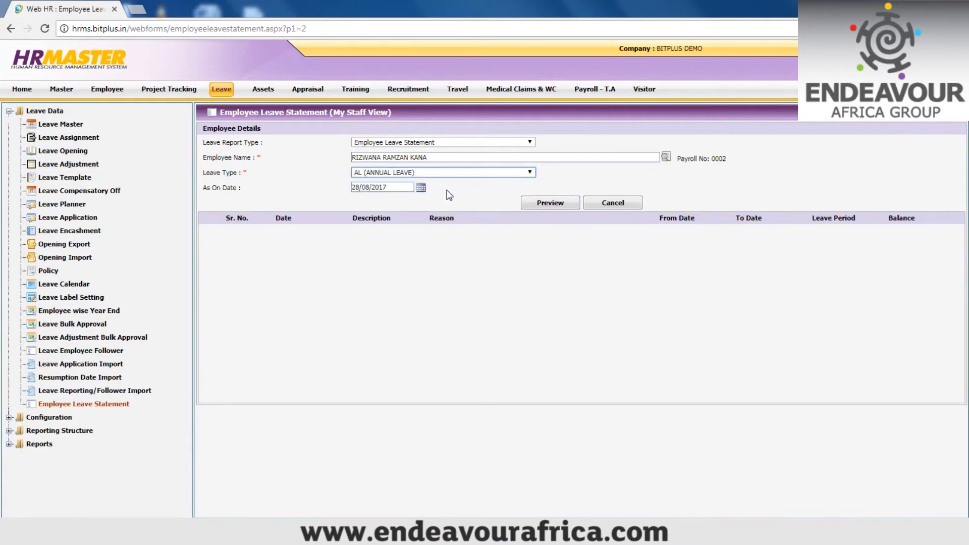
- Preview the selected employee's annual leave statement as on 28/08/2017
left_click(553, 205)
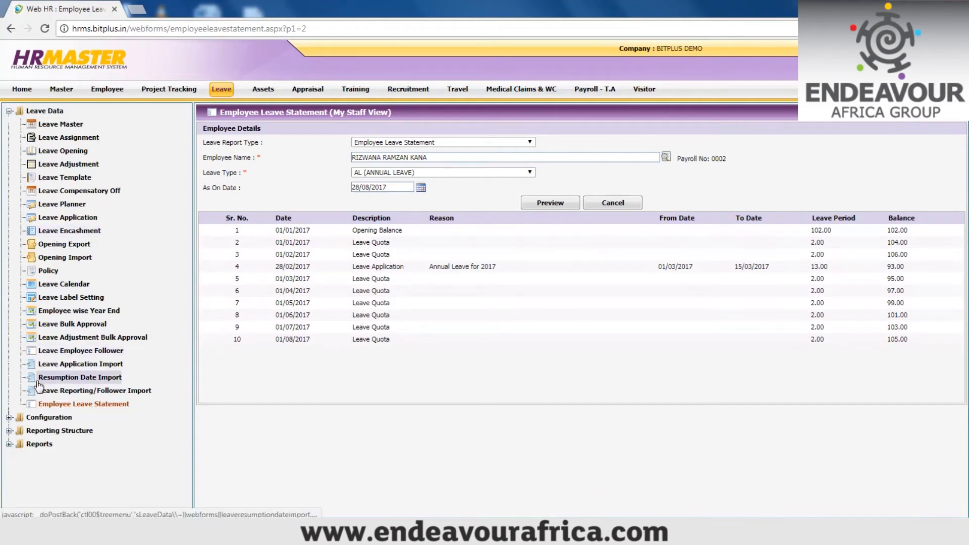
- Collapse the Leave Data group and view the general and email settings of the Leave configuration
left_click(8, 111)
left_click(9, 125)
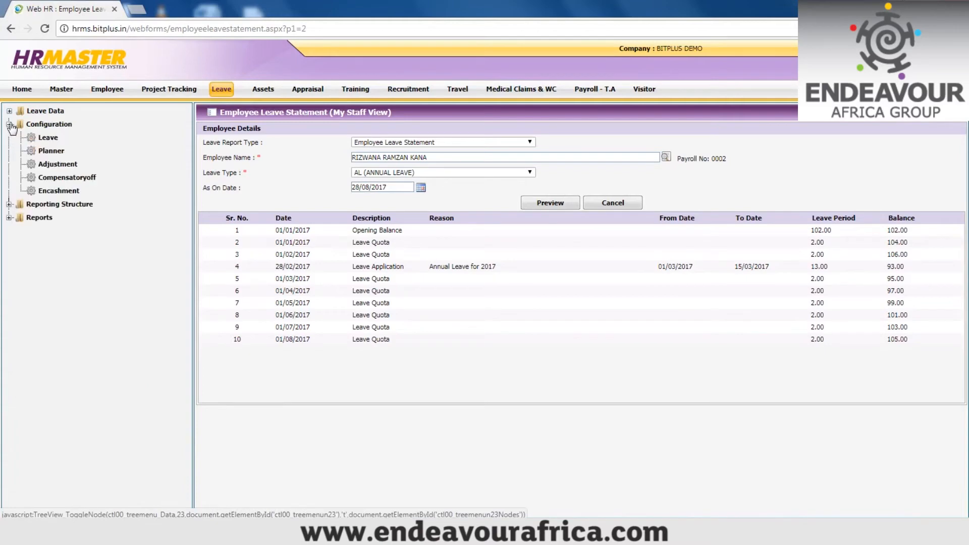
left_click(50, 143)
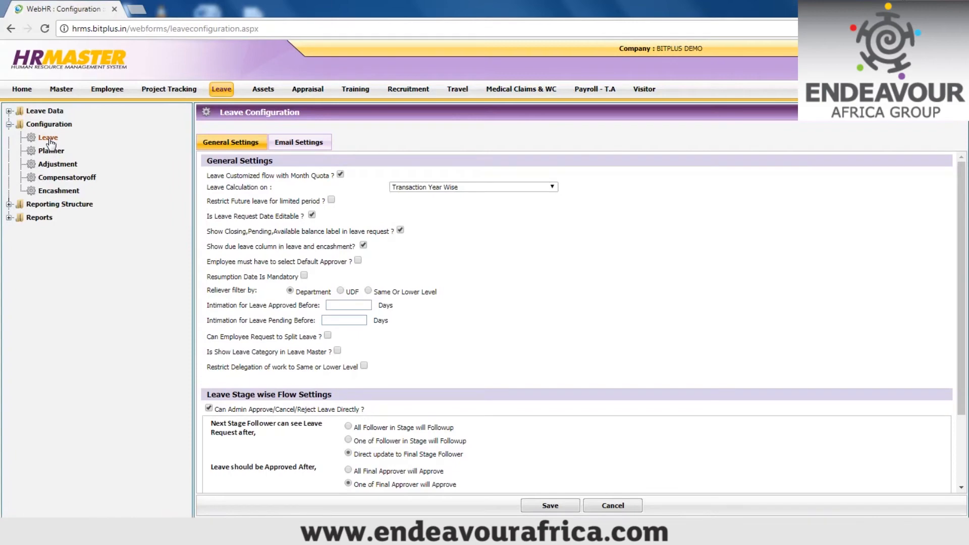
left_click(294, 147)
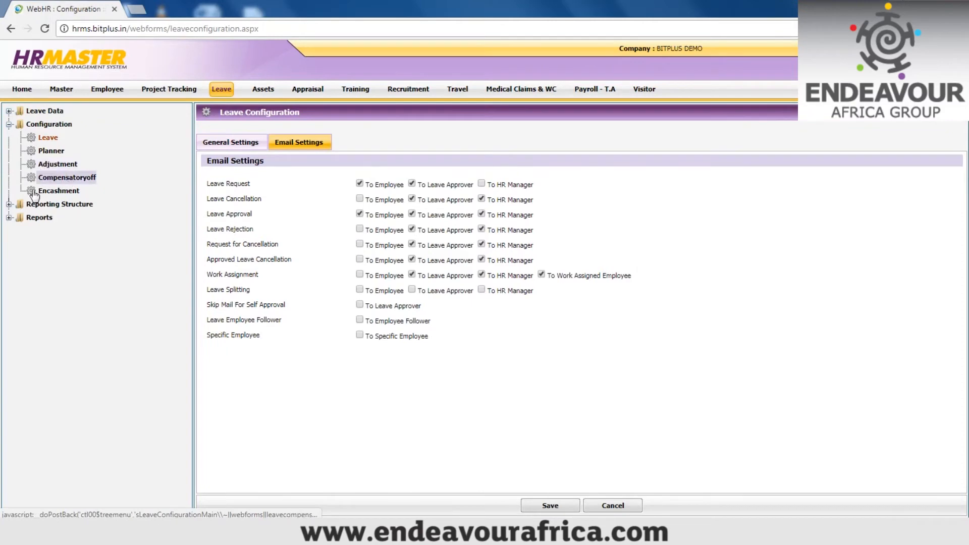
- Collapse the Configuration group and view the Leave and Compensatoryoff reporting structure pages
left_click(9, 125)
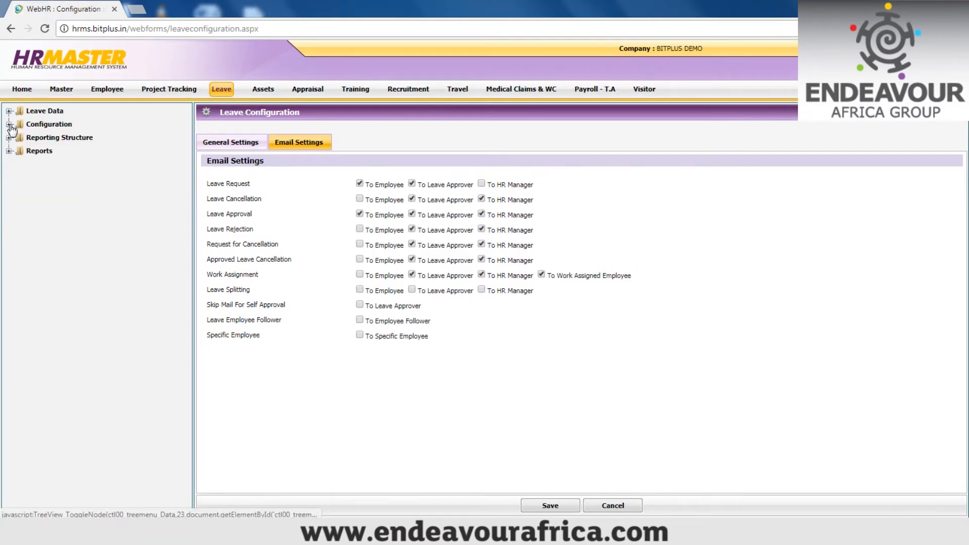
left_click(10, 139)
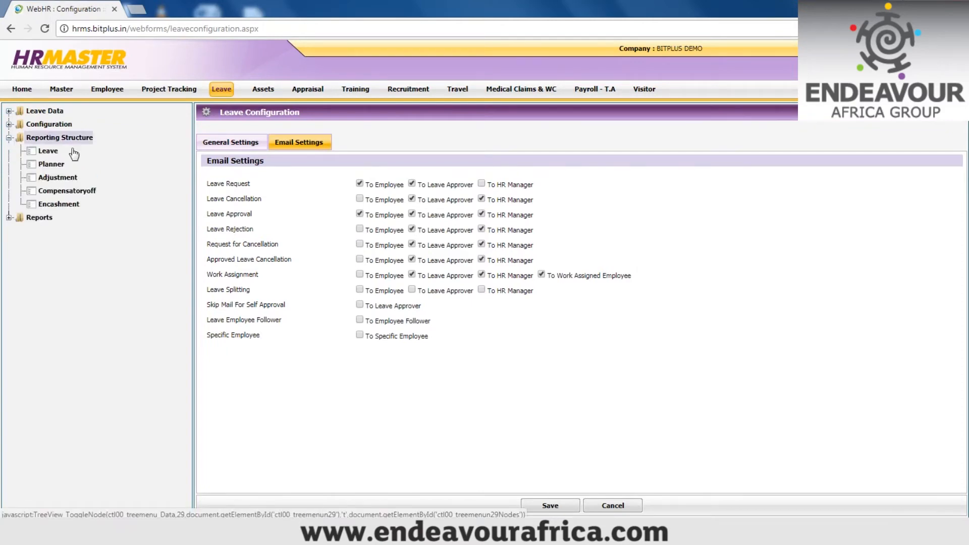
left_click(51, 155)
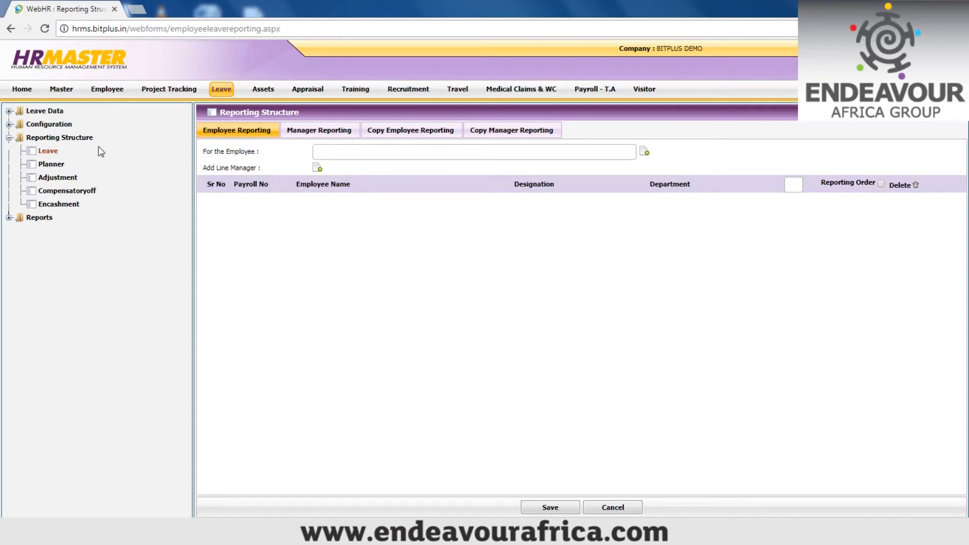
left_click(55, 177)
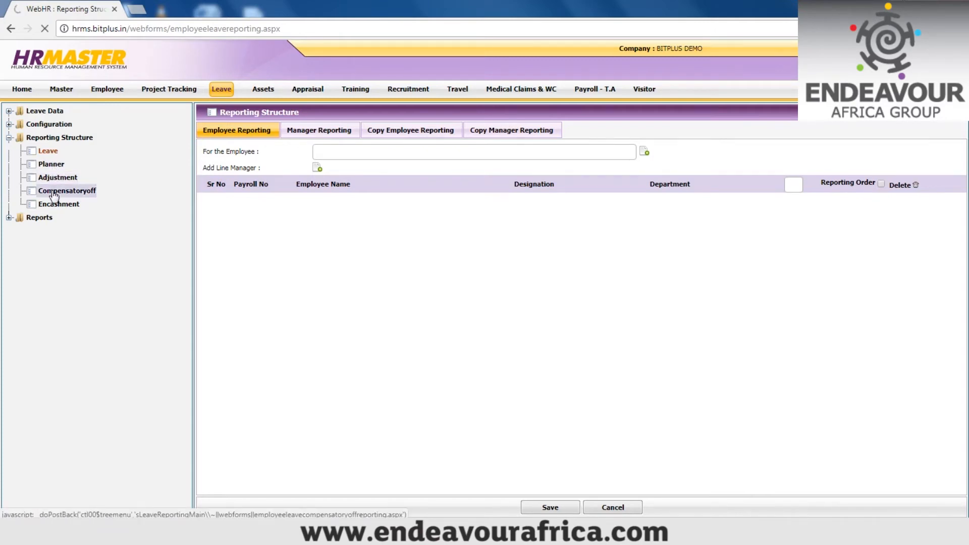
- Expand the Reports group and look through the available leave reports
left_click(9, 217)
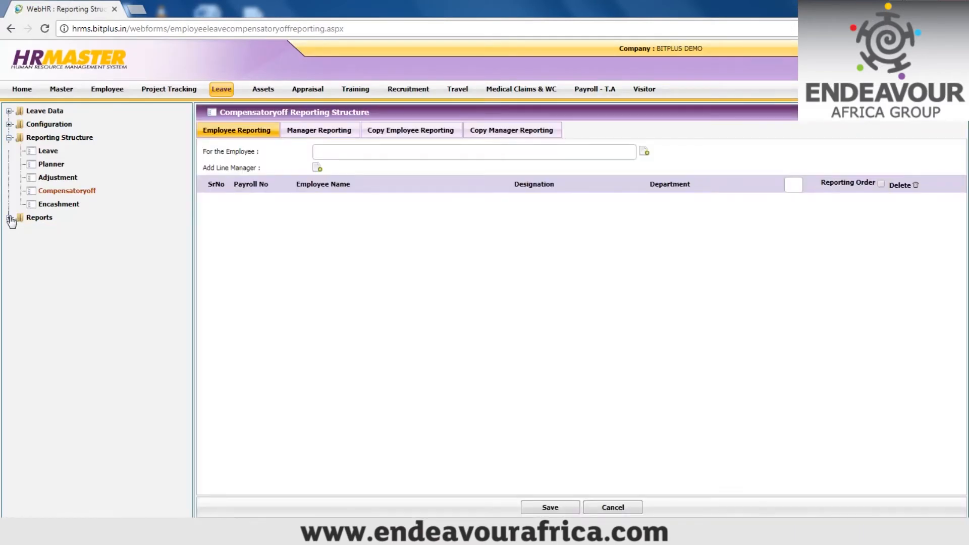
left_click(9, 217)
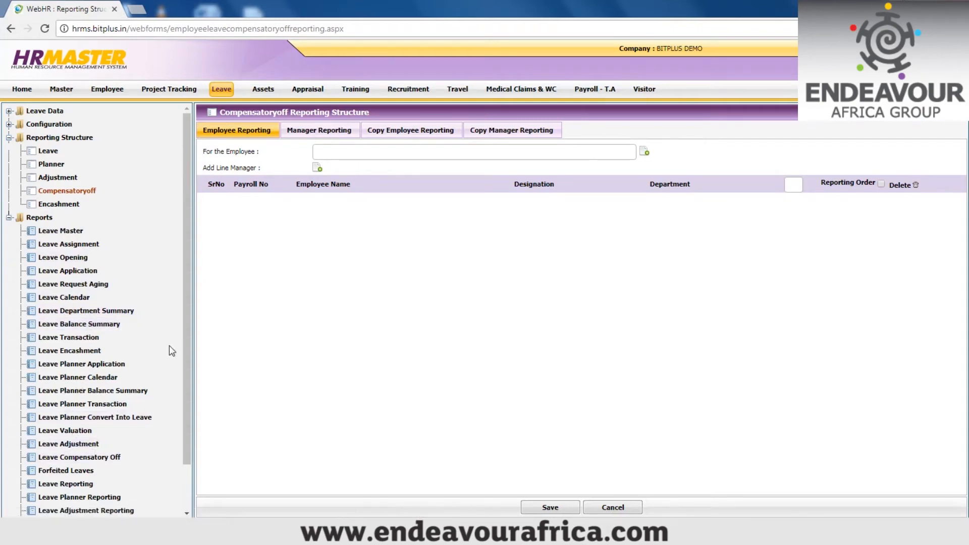
scroll(185, 340, "down", 1)
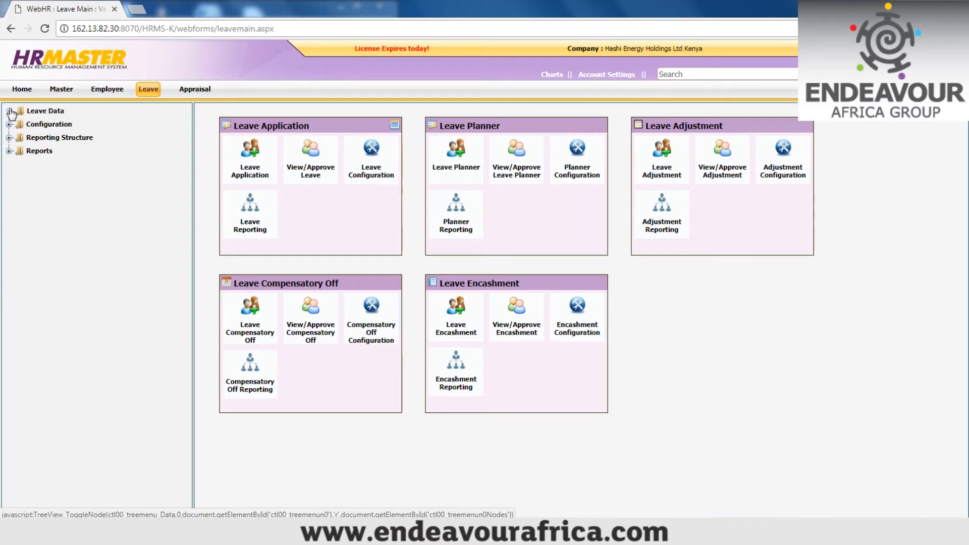
- Open the Annual Leave record in Leave Master for Hashi Energy Holdings Ltd Kenya and view its details and assignment criteria
left_click(10, 111)
left_click(49, 126)
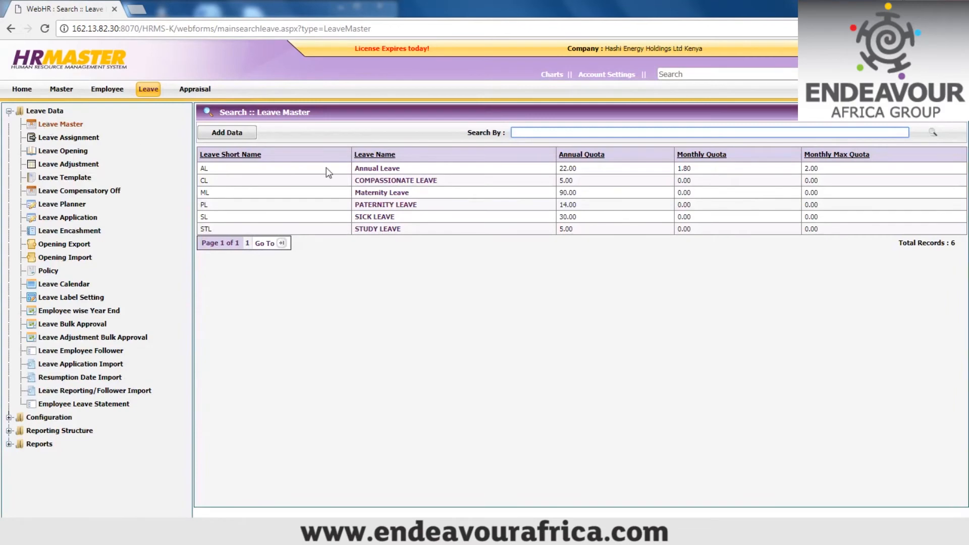
left_click(382, 172)
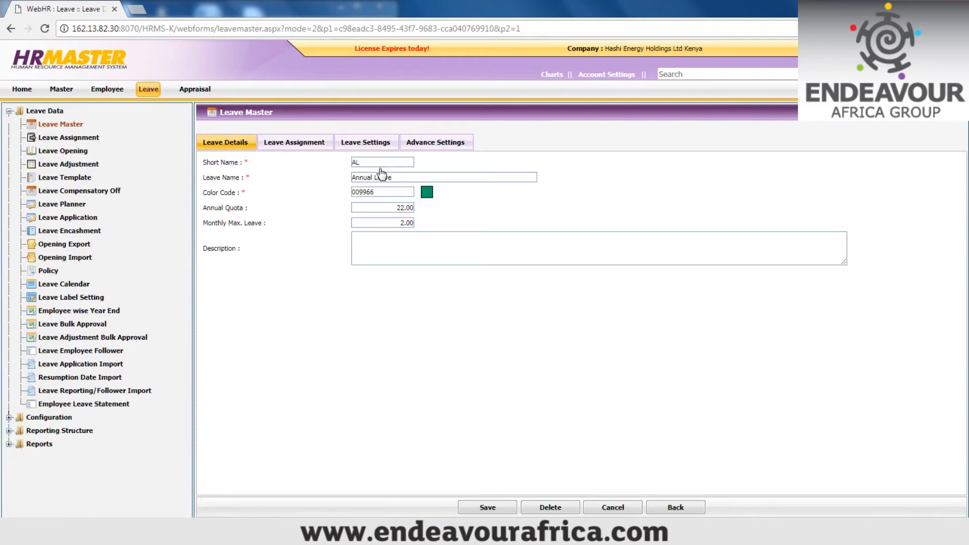
left_click(296, 145)
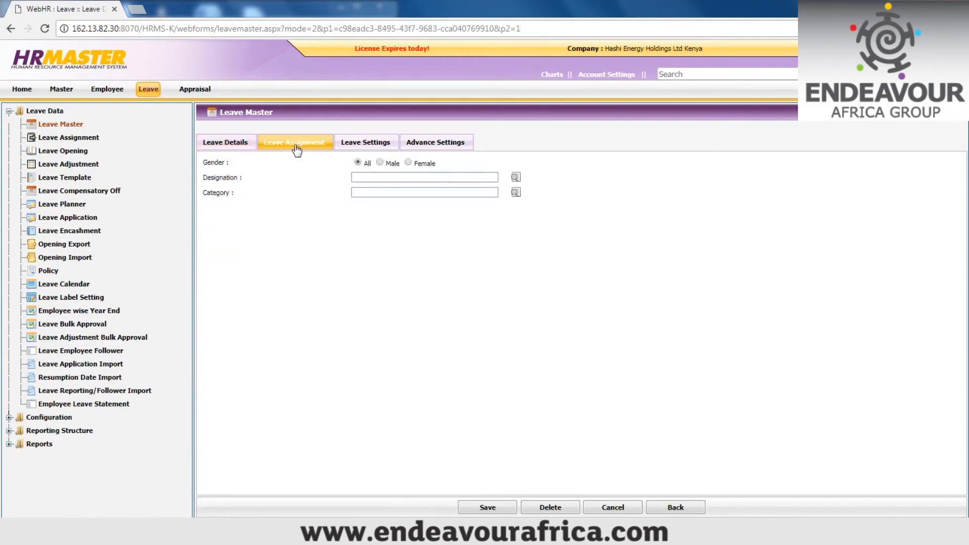
- View the Annual Leave record's leave settings and the choices offered for its carry forward type
left_click(370, 147)
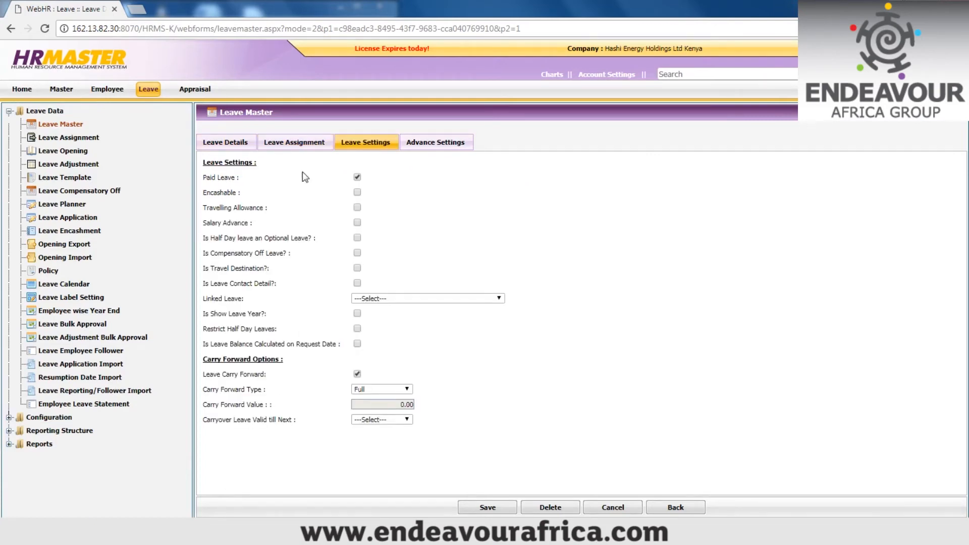
left_click(381, 388)
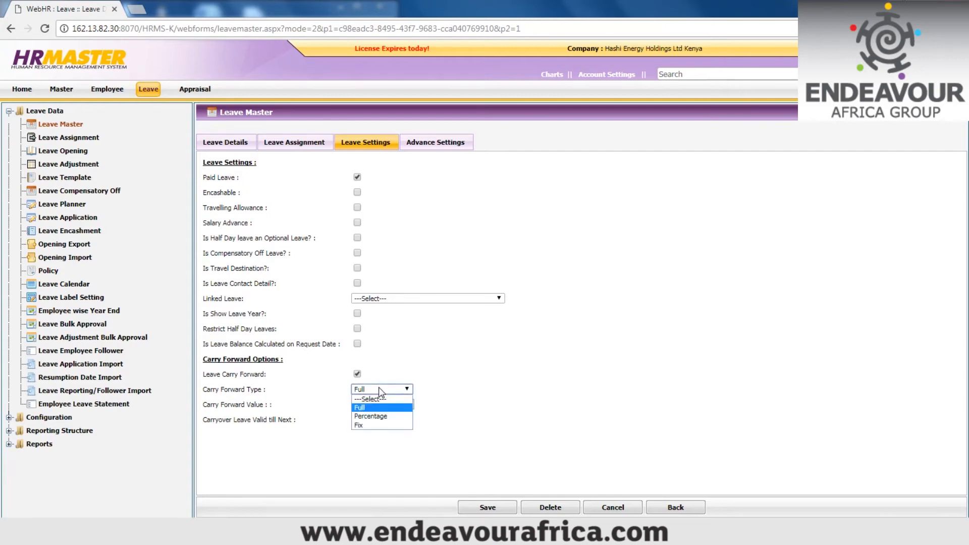
left_click(455, 396)
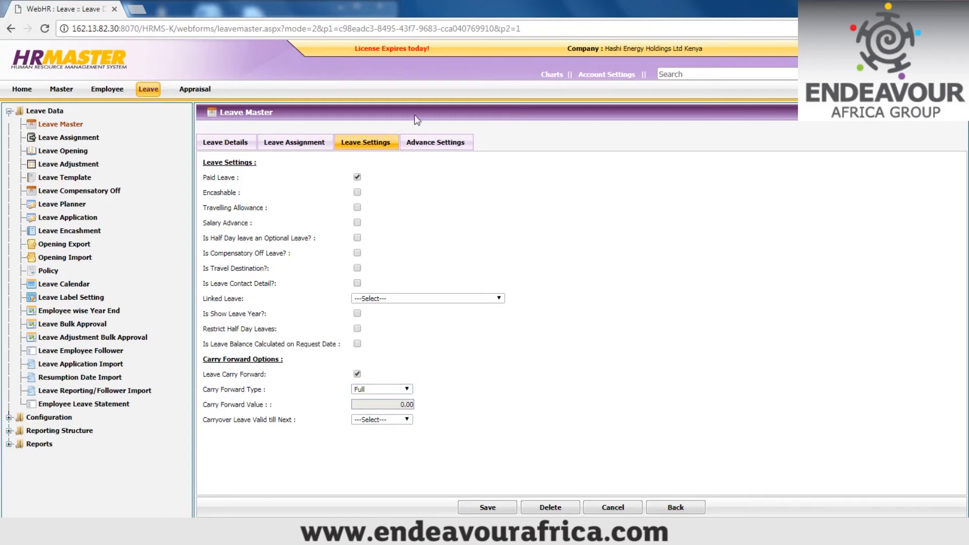
- View the Annual Leave record's advance settings and the choices offered for when leave accrues
left_click(422, 145)
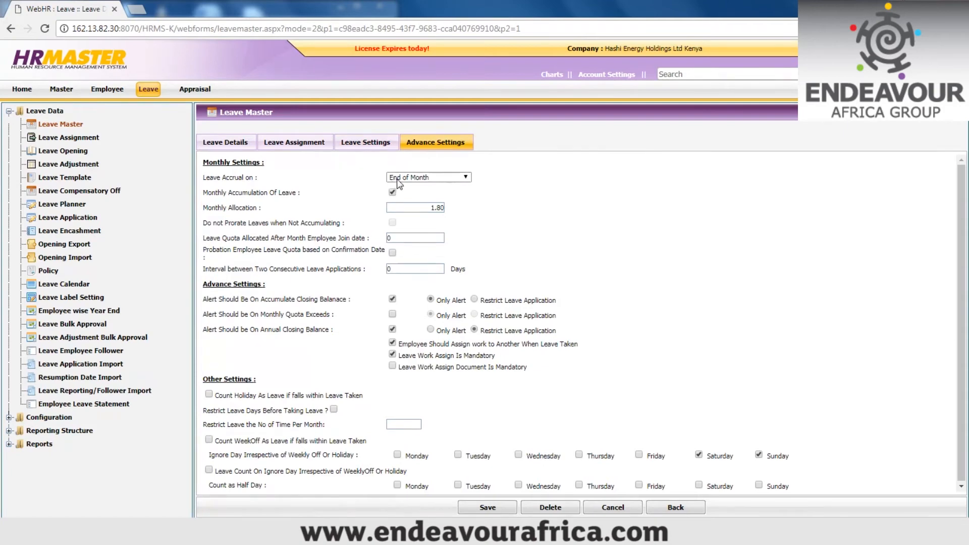
left_click(398, 178)
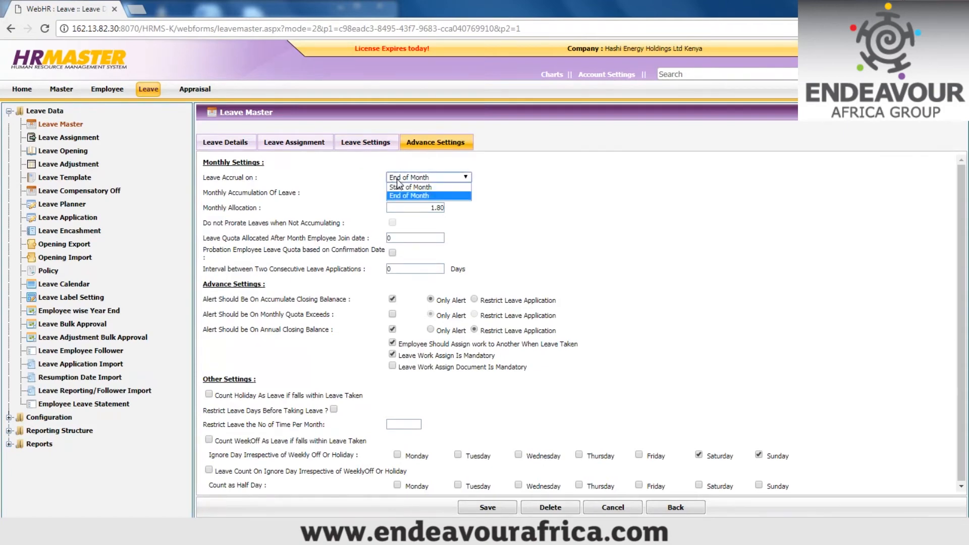
left_click(581, 223)
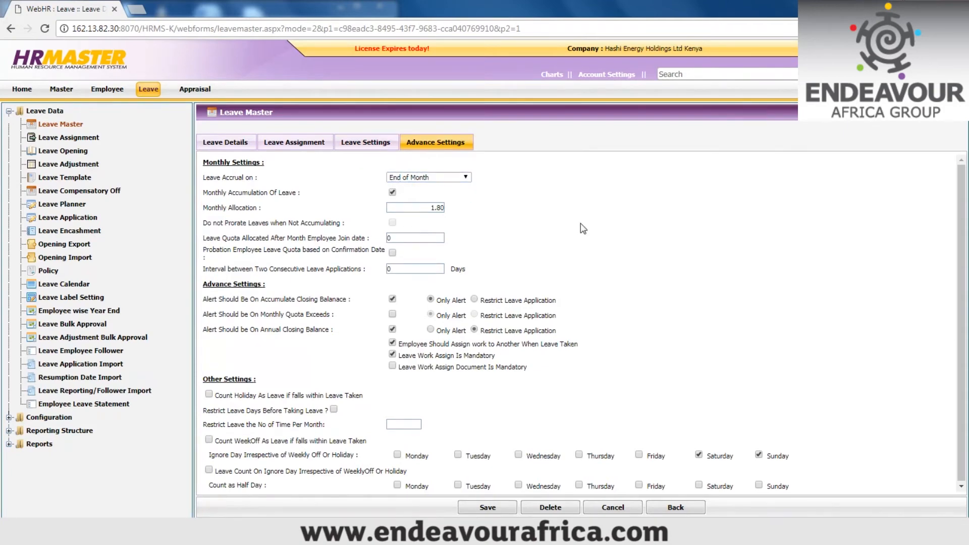
- Open the Leave Assignment page and view the leave types that can be assigned, leaving none selected
left_click(82, 139)
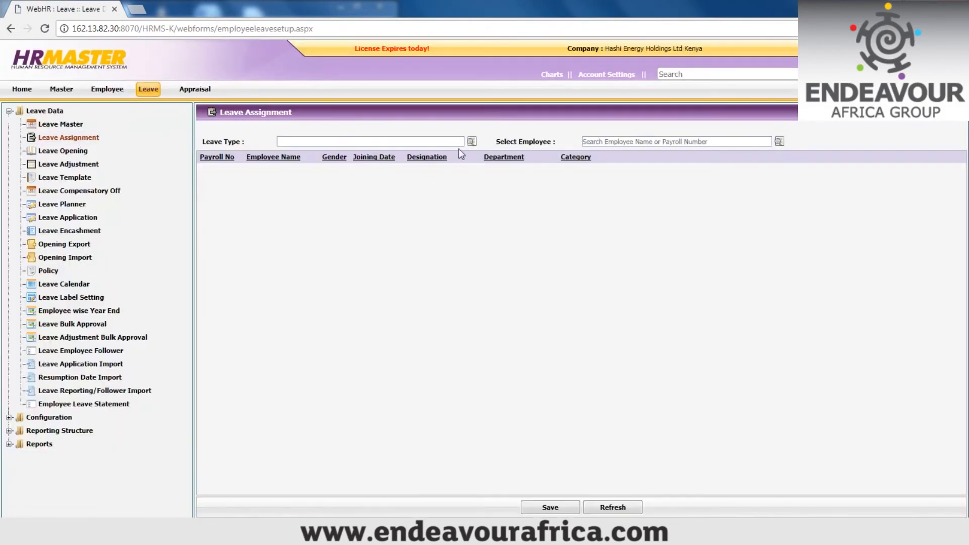
left_click(471, 143)
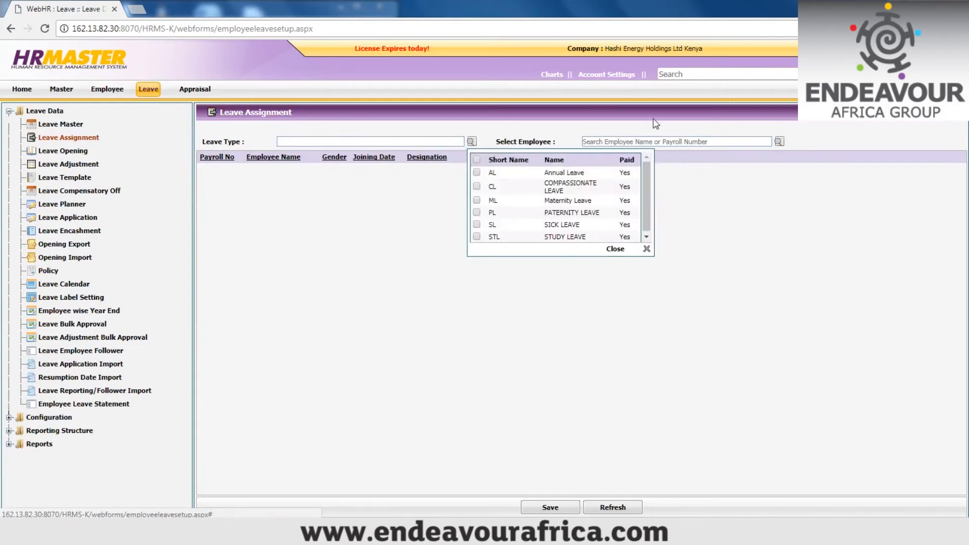
left_click(646, 249)
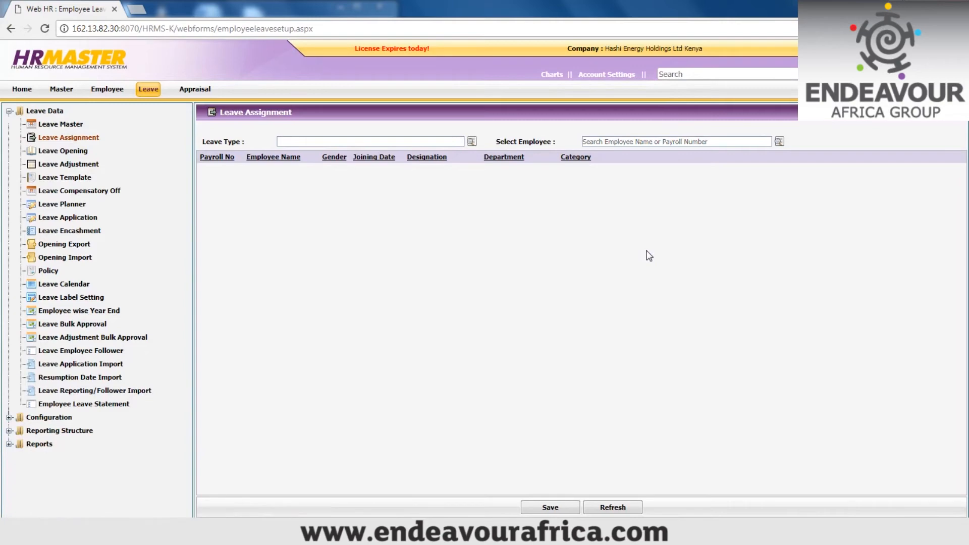
- Open the Leave Opening page and view its selectable leave types without choosing one
left_click(72, 154)
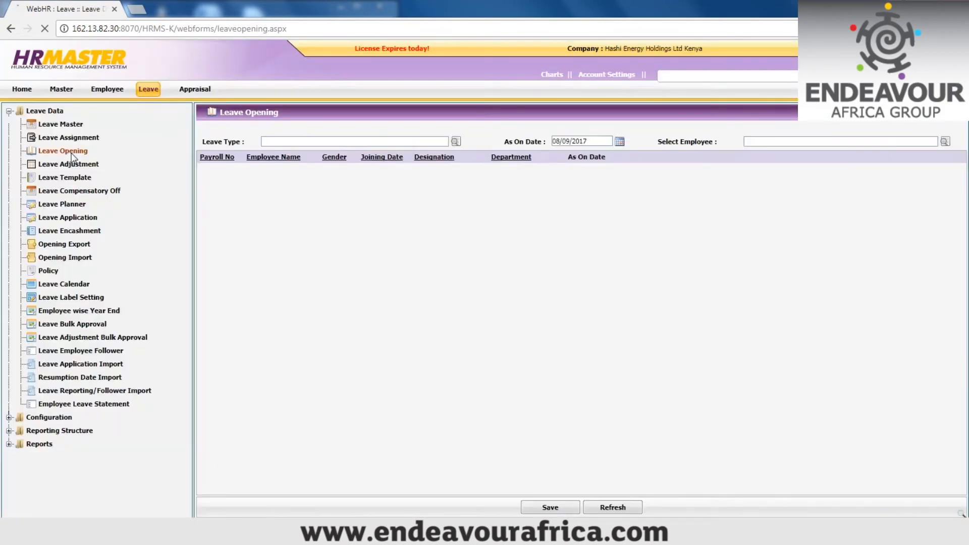
left_click(455, 142)
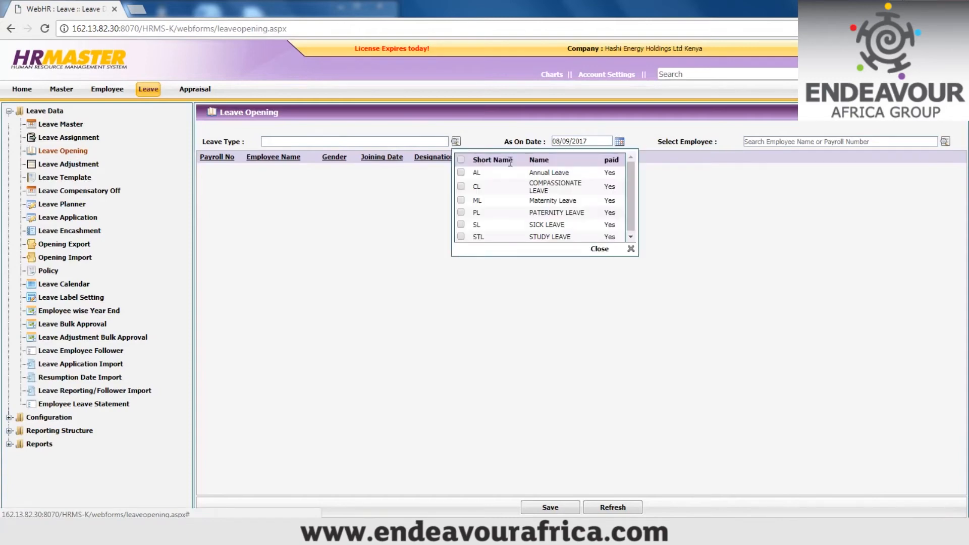
left_click(630, 249)
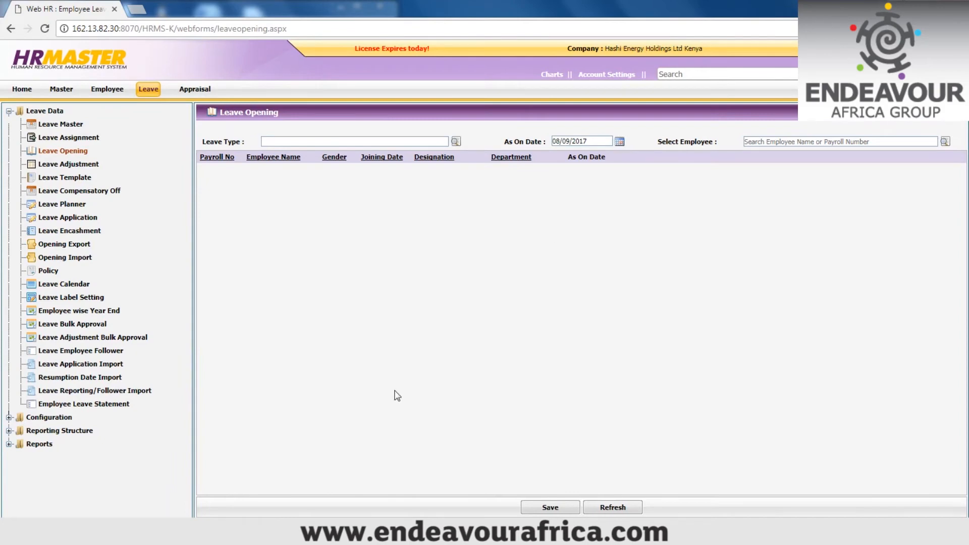
- Open a blank Leave Adjustment entry from My Staff View and examine its employee and leave period fields
left_click(80, 170)
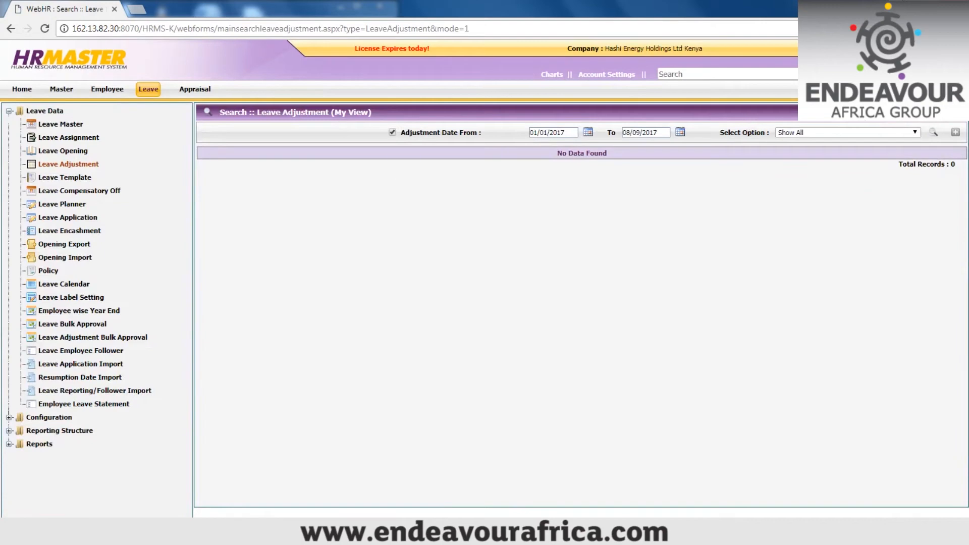
left_click(913, 112)
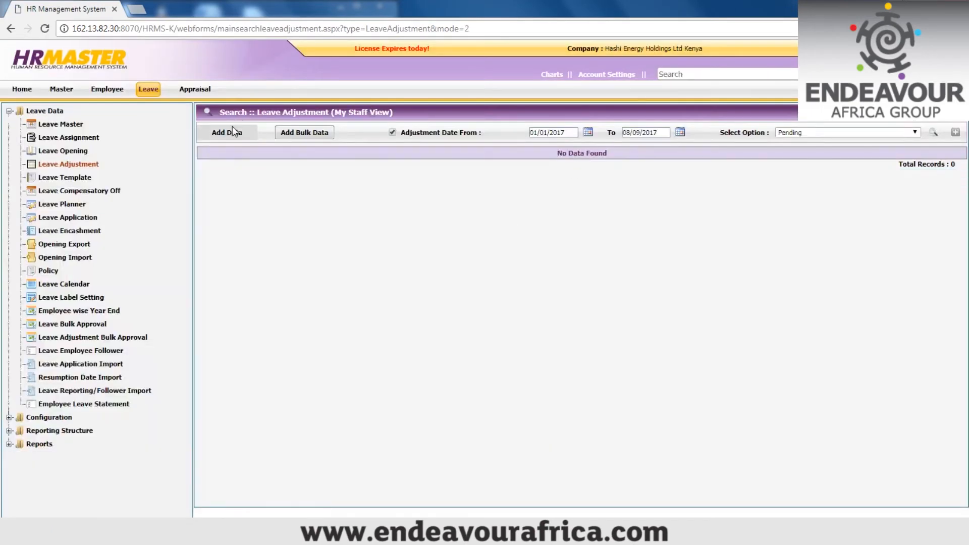
left_click(229, 129)
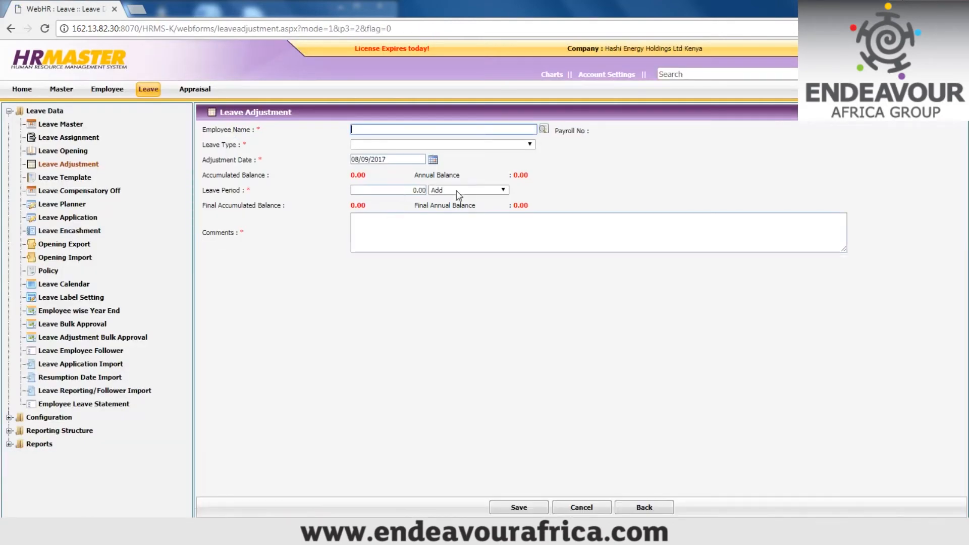
left_click(503, 191)
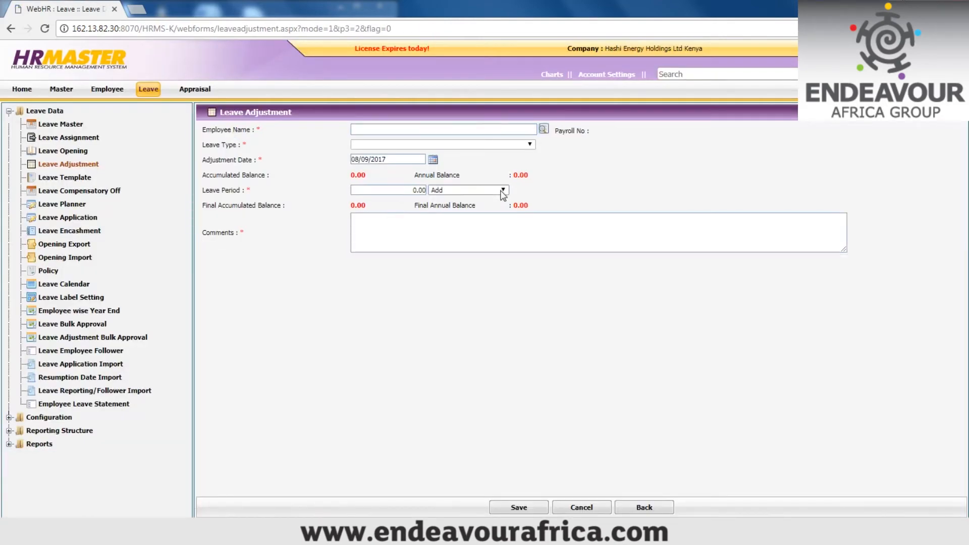
left_click(503, 127)
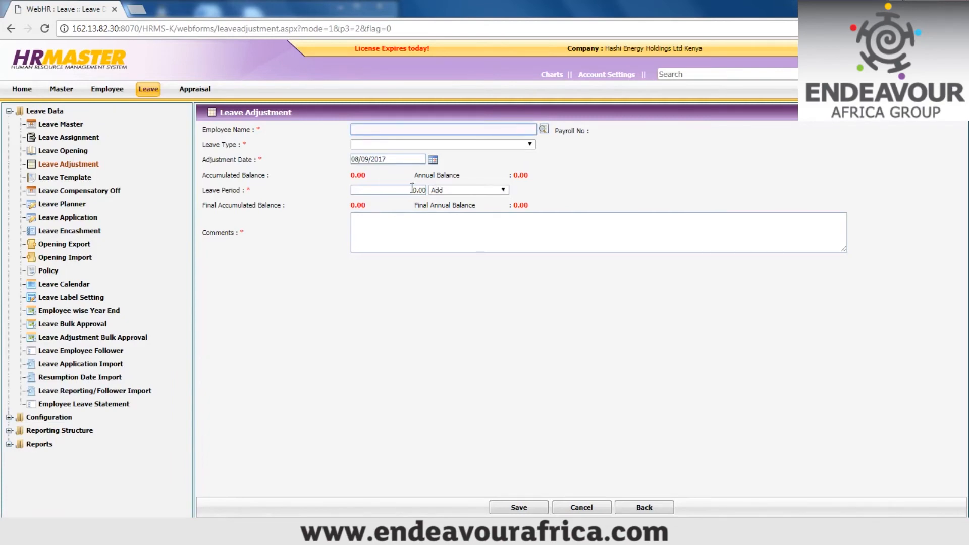
key("Tab")
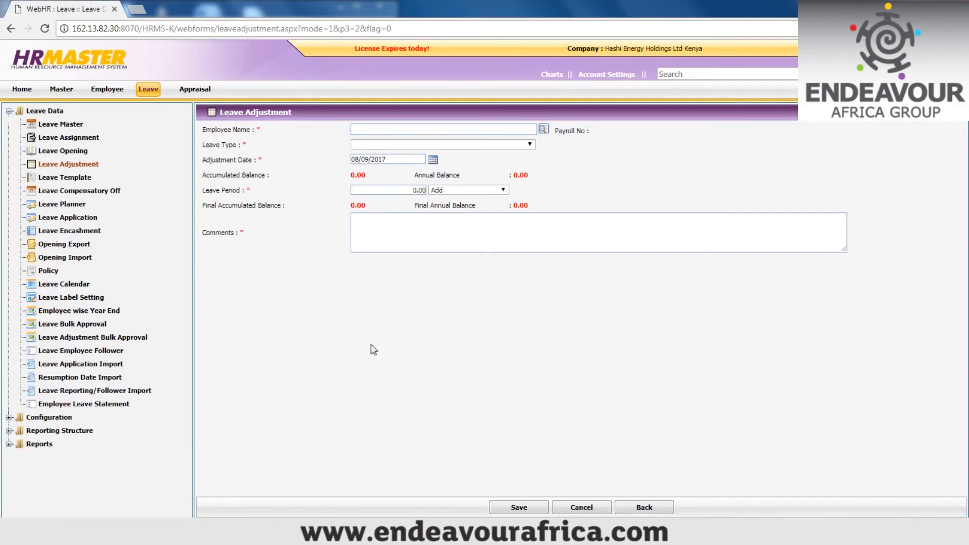
- View the Leave Template page and the My Staff View of Leave Compensatory Off
left_click(76, 179)
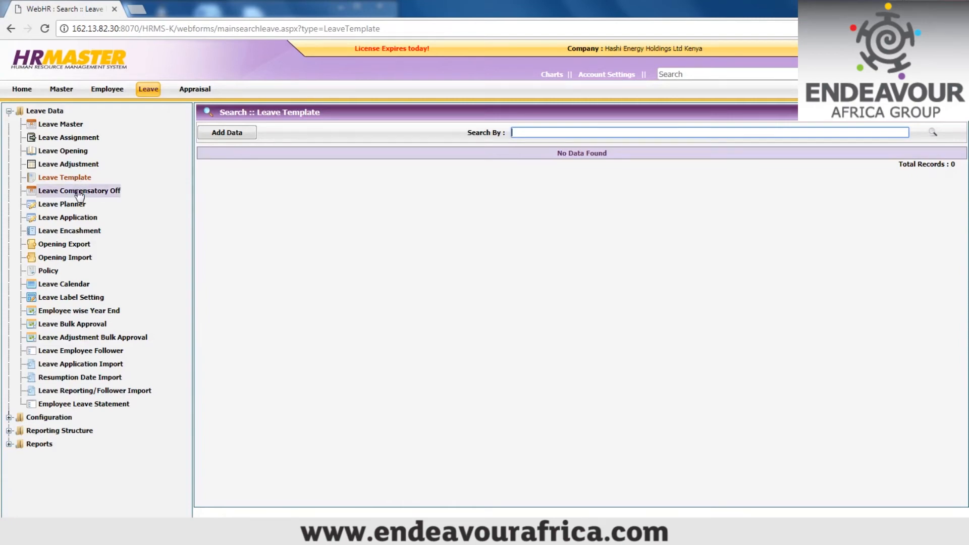
left_click(78, 194)
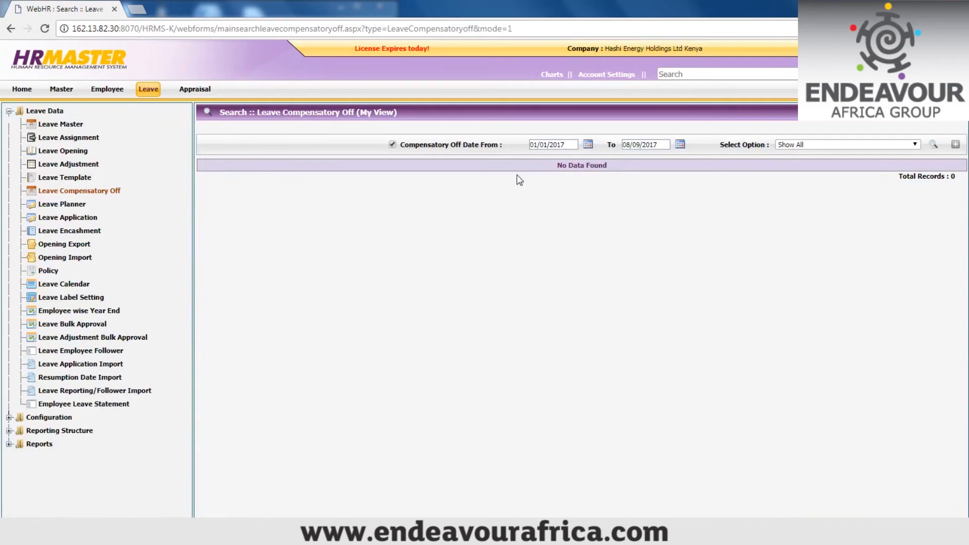
left_click(910, 112)
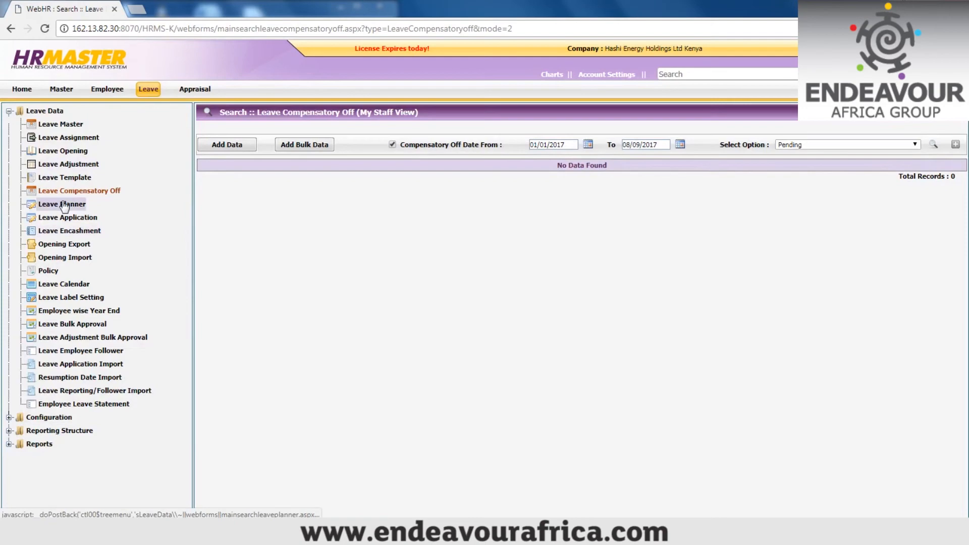
- Open a blank Leave Planner entry from My Staff View in the BITPLUS DEMO company and examine its leave type, period and comments fields
left_click(64, 204)
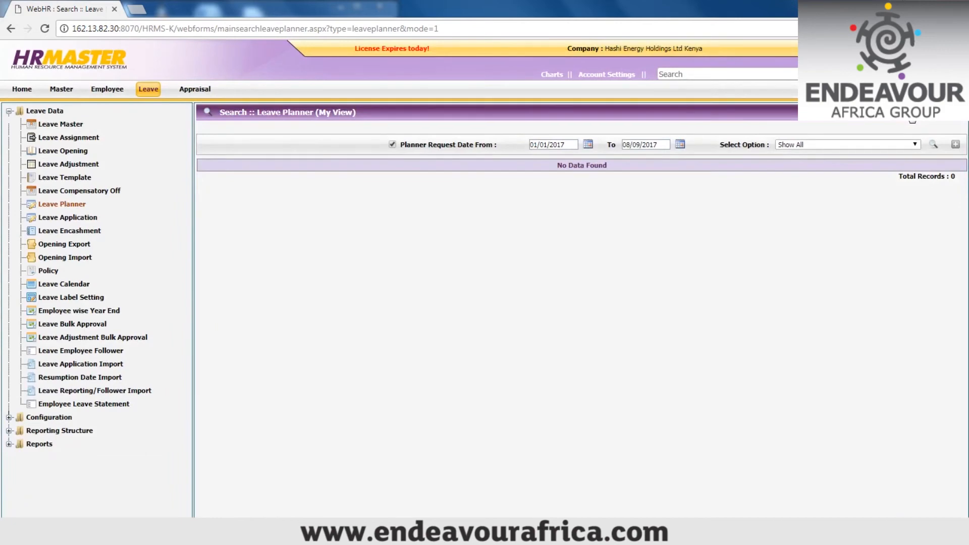
left_click(83, 218)
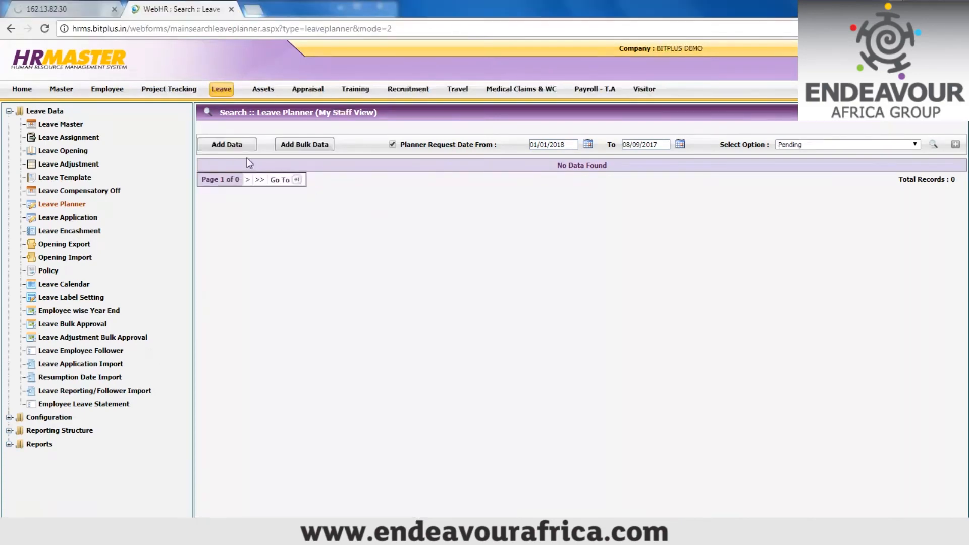
left_click(240, 148)
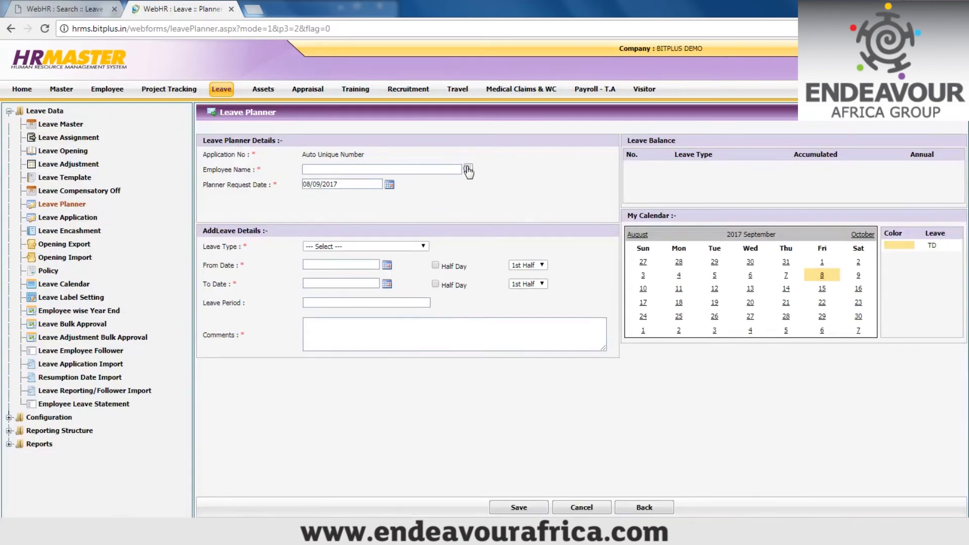
left_click(415, 247)
left_click(416, 251)
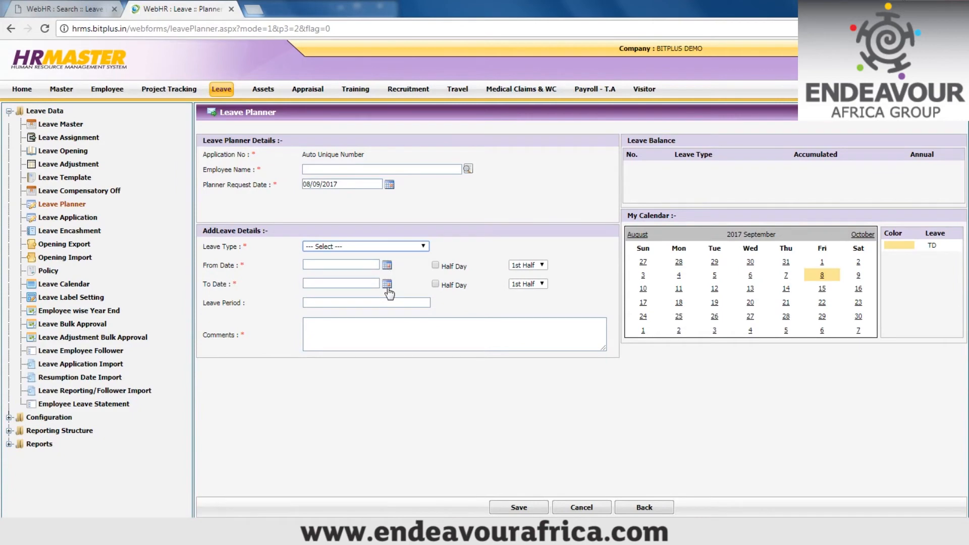
left_click(359, 302)
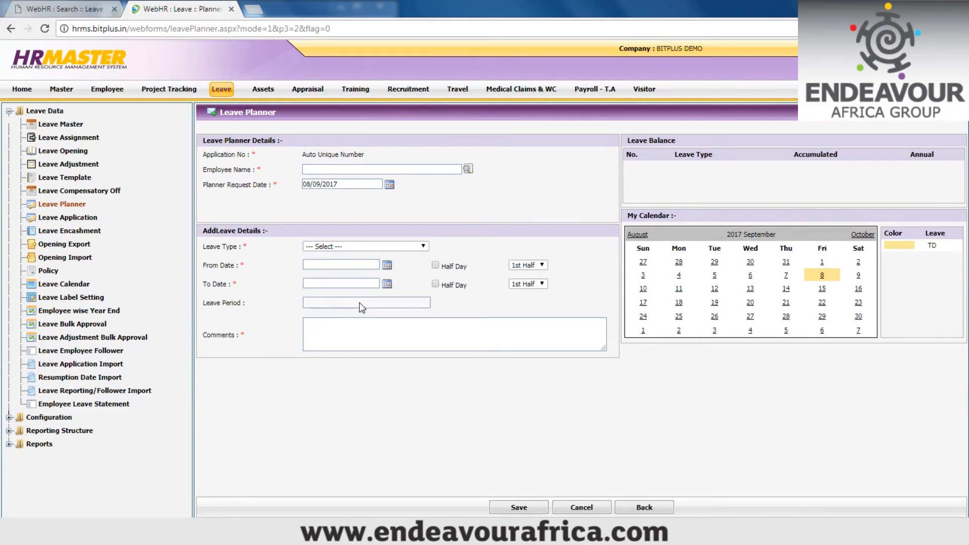
left_click(344, 342)
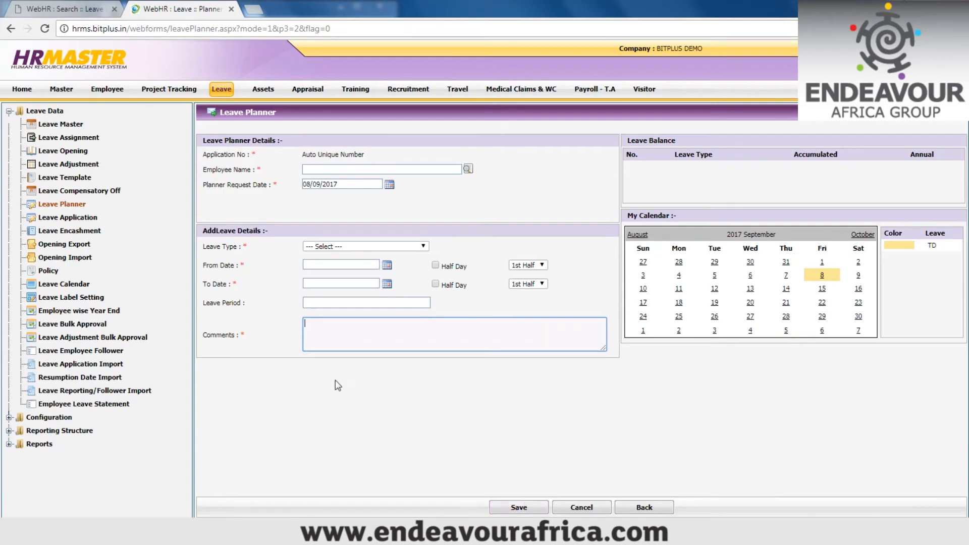
- Open a blank Leave Application request and examine its leave type, date, attachment and comments fields without filling them in
left_click(73, 218)
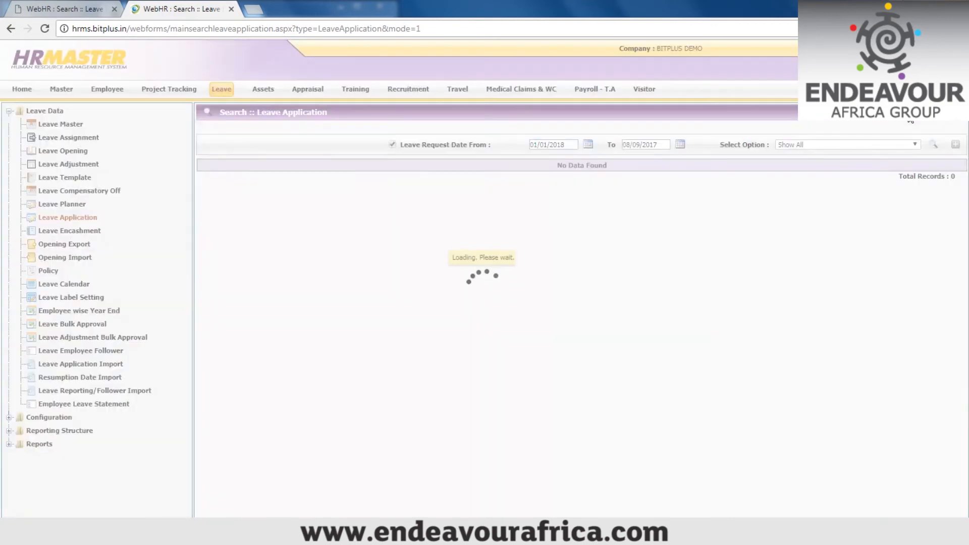
left_click(223, 145)
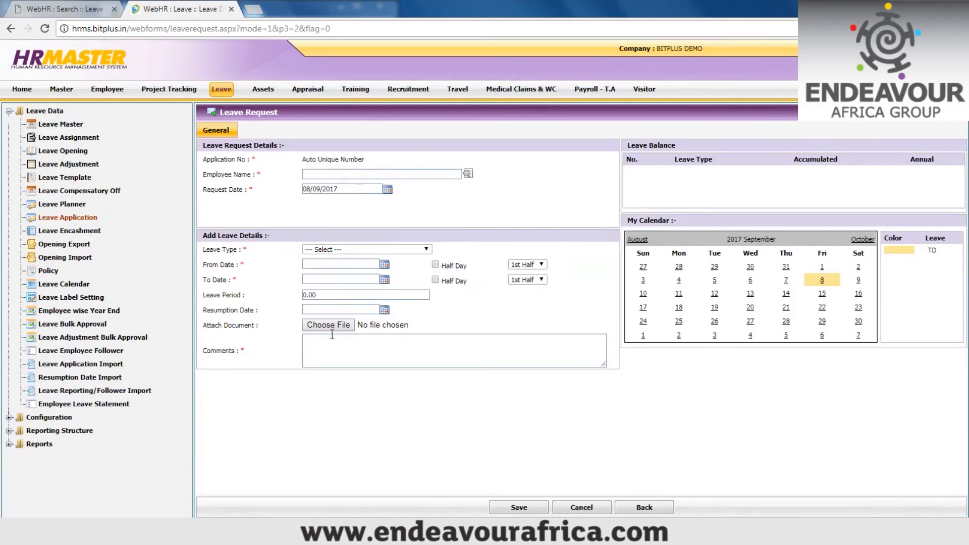
left_click(339, 250)
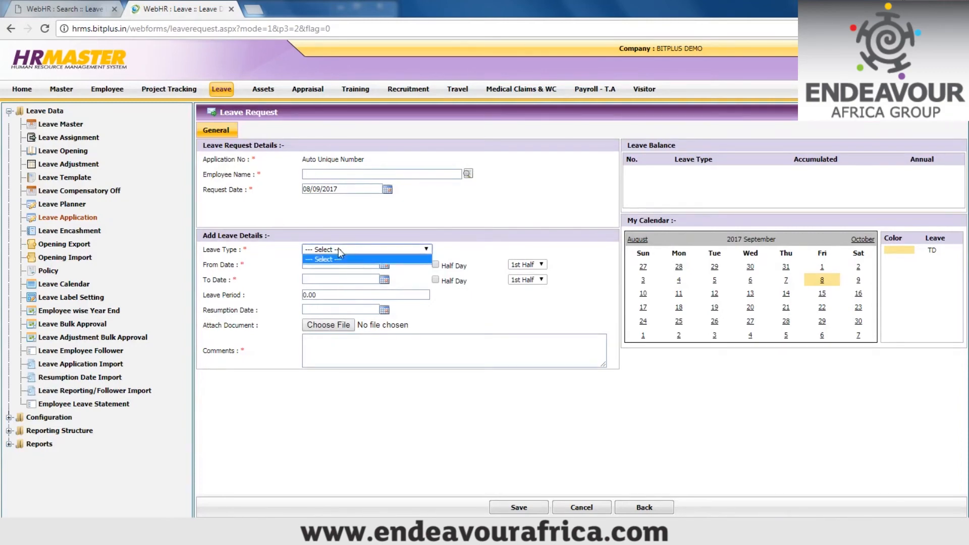
left_click(339, 250)
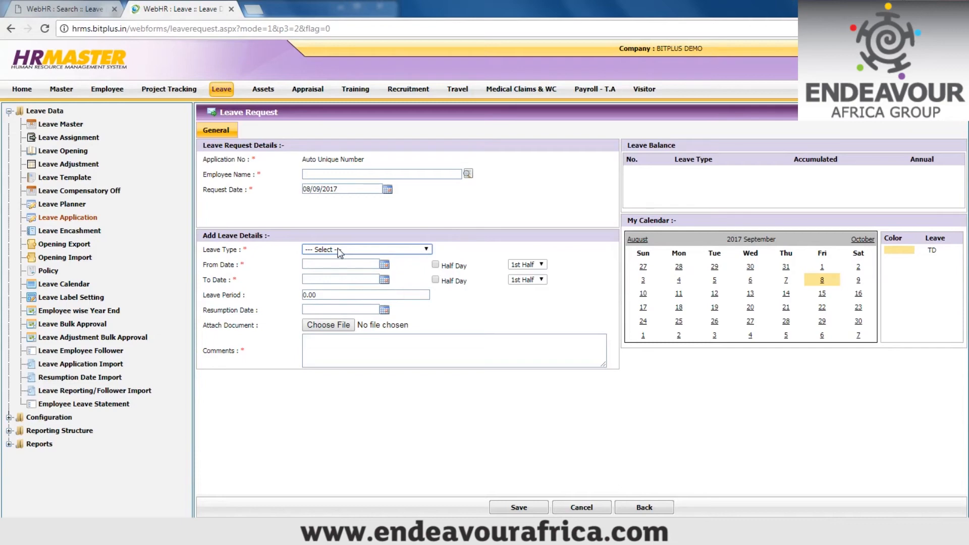
left_click(384, 266)
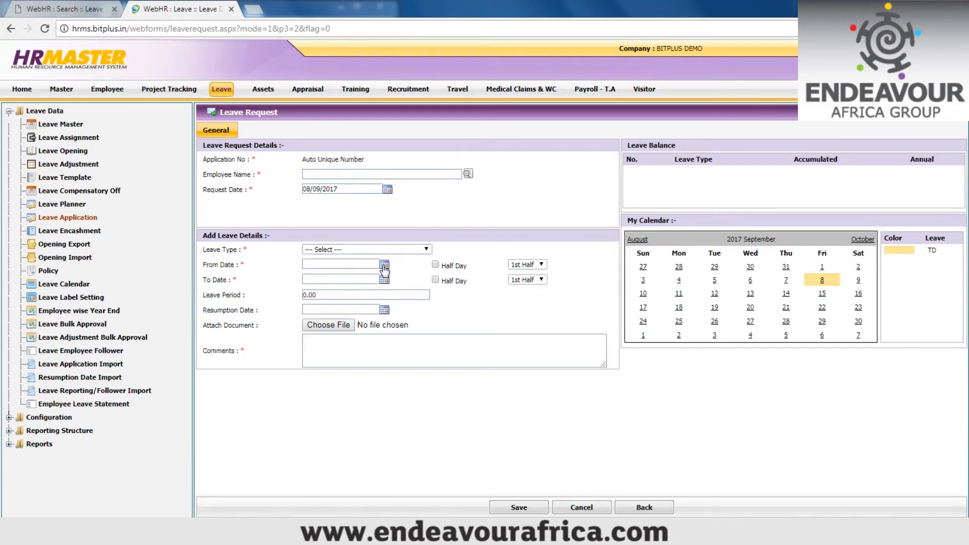
left_click(504, 316)
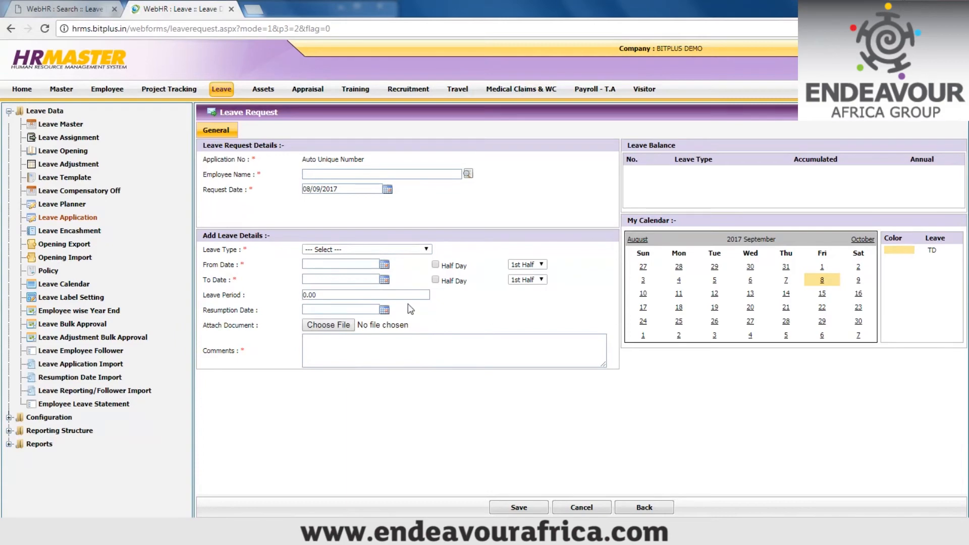
left_click(385, 281)
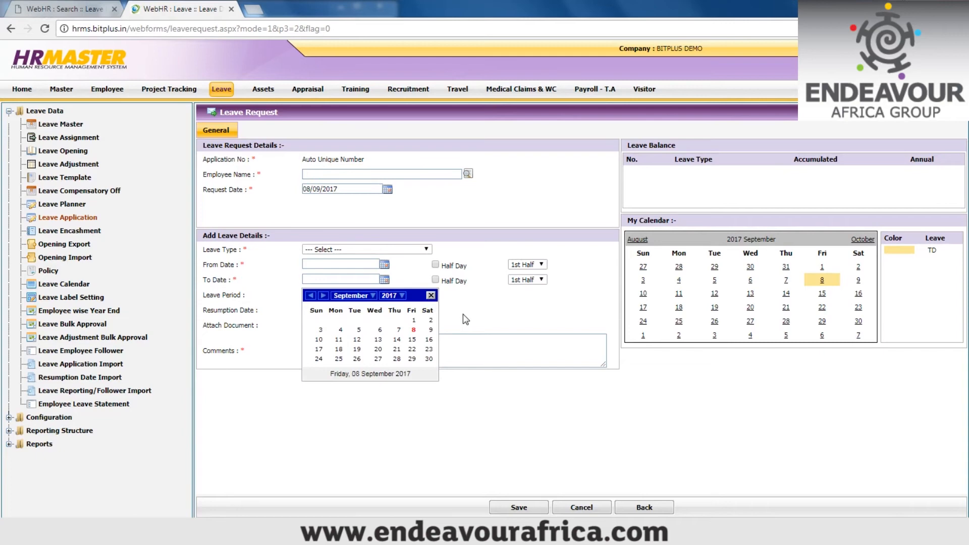
left_click(430, 296)
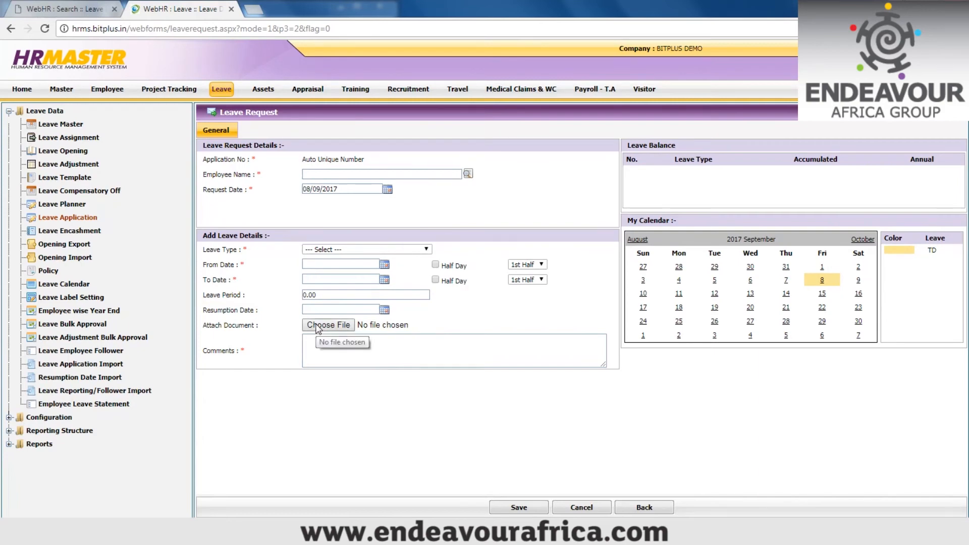
left_click(316, 351)
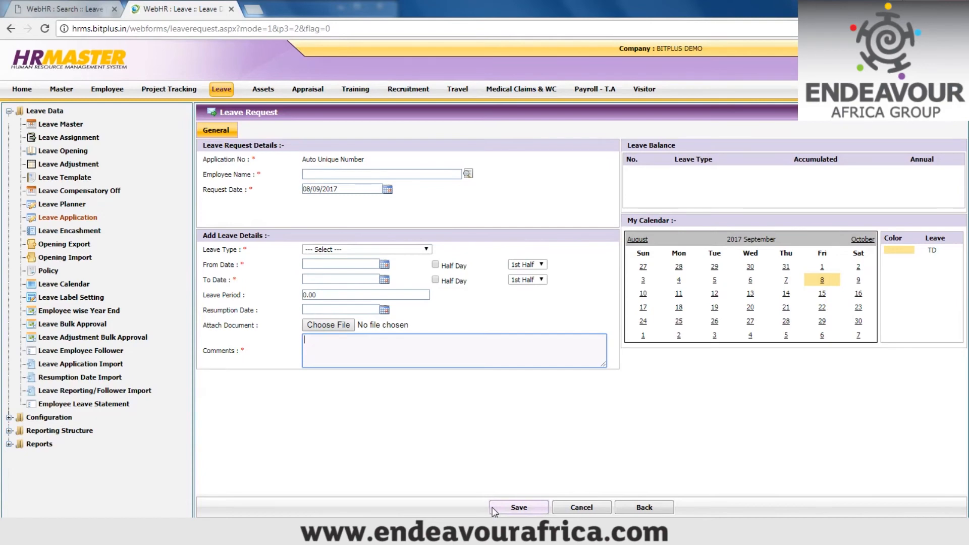
- View the My Staff View of Leave Encashment and start adding a new encash application
left_click(55, 233)
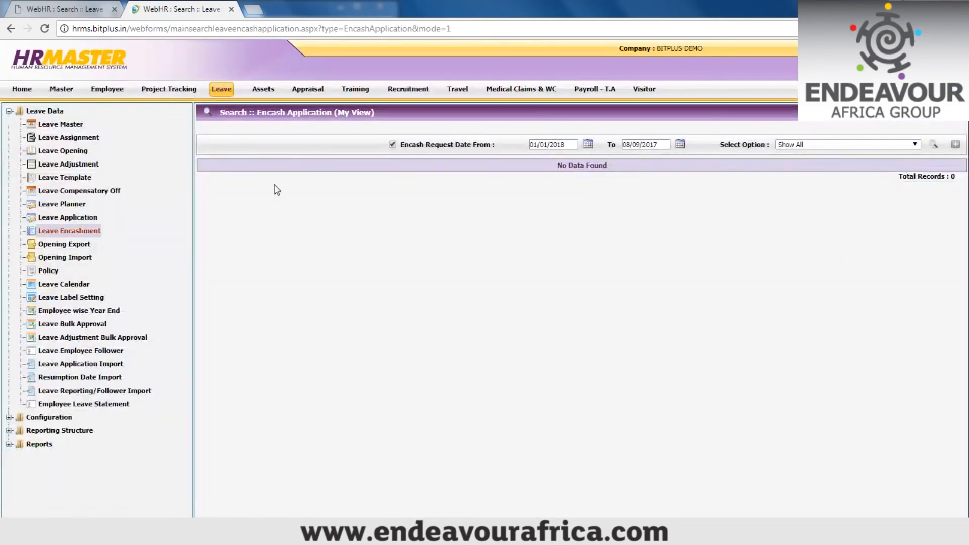
left_click(911, 114)
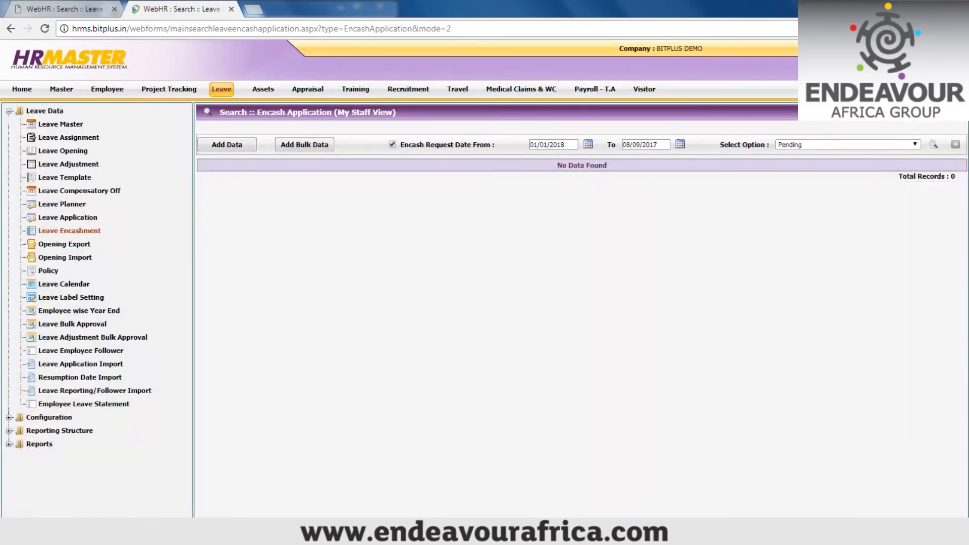
left_click(228, 143)
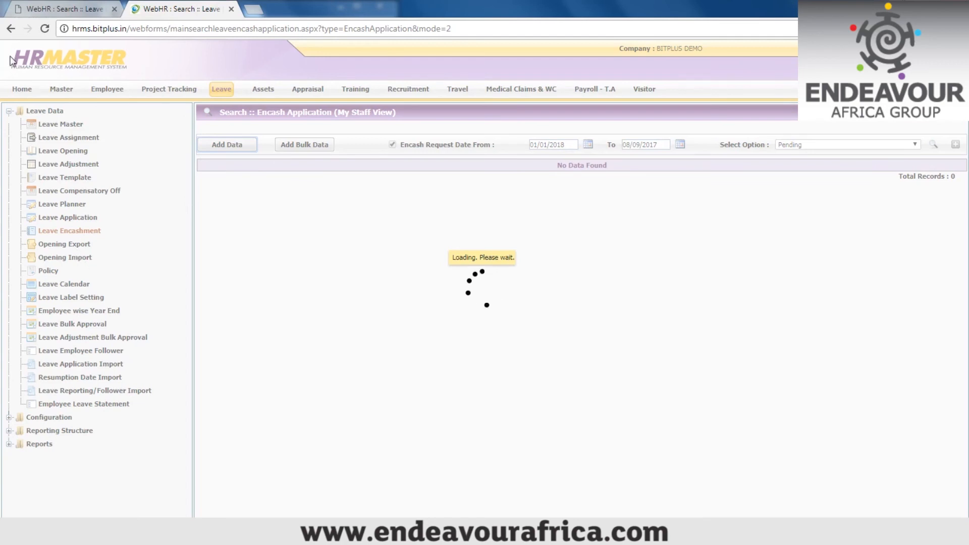
- Return to the Hashi Energy company's site and view its Leave Policy, Leave Calendar and Leave Label Setting pages
left_click(39, 9)
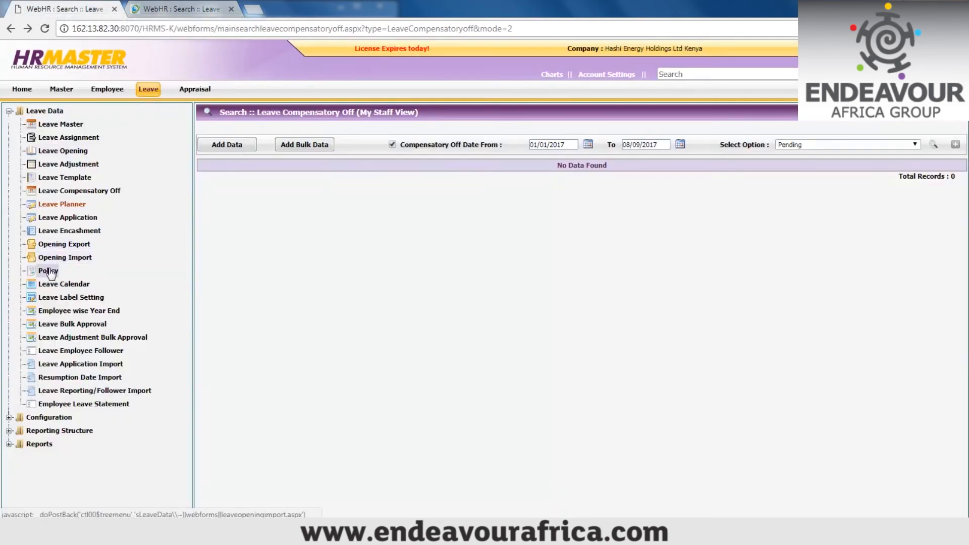
left_click(49, 272)
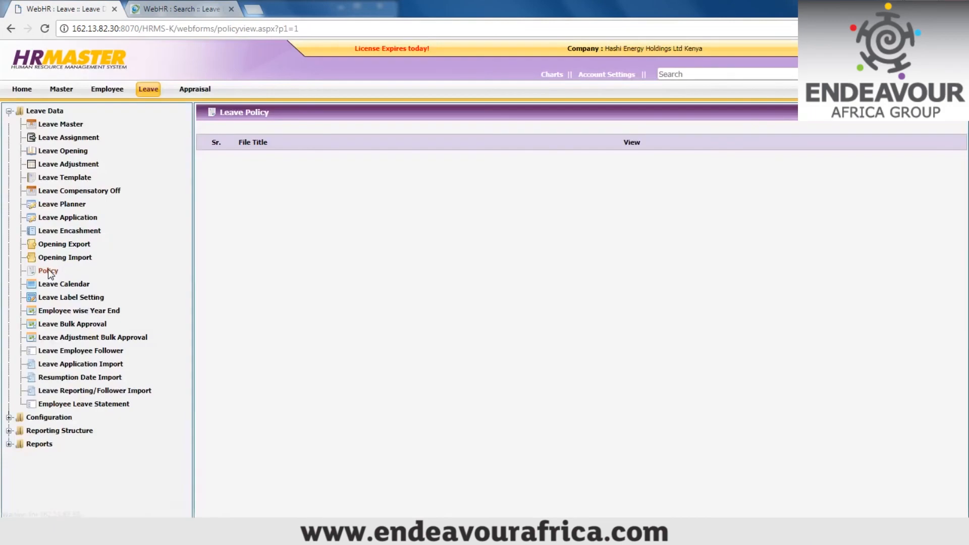
left_click(53, 284)
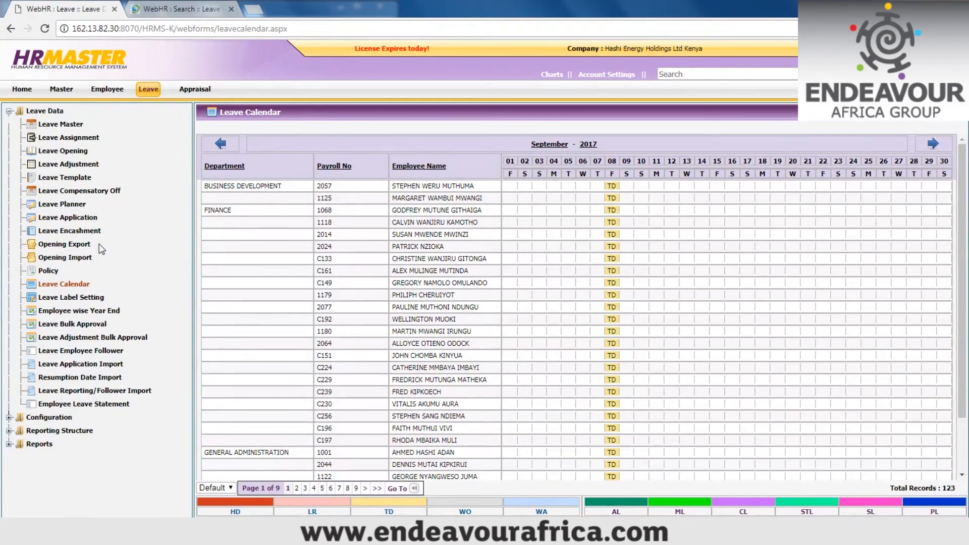
left_click(83, 299)
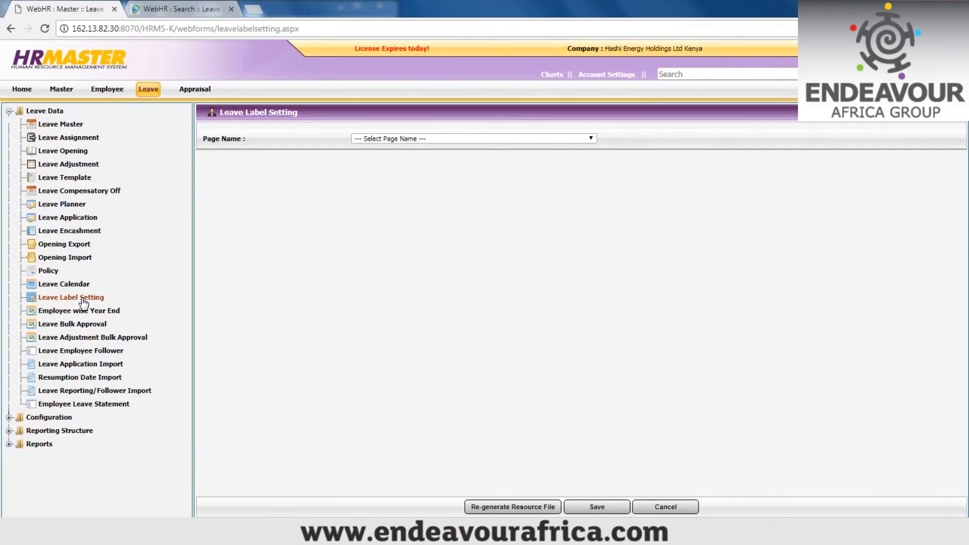
- View the Employee wise Year End, Leave Bulk Approval and Leave Adjustment Bulk Approval pages
left_click(79, 311)
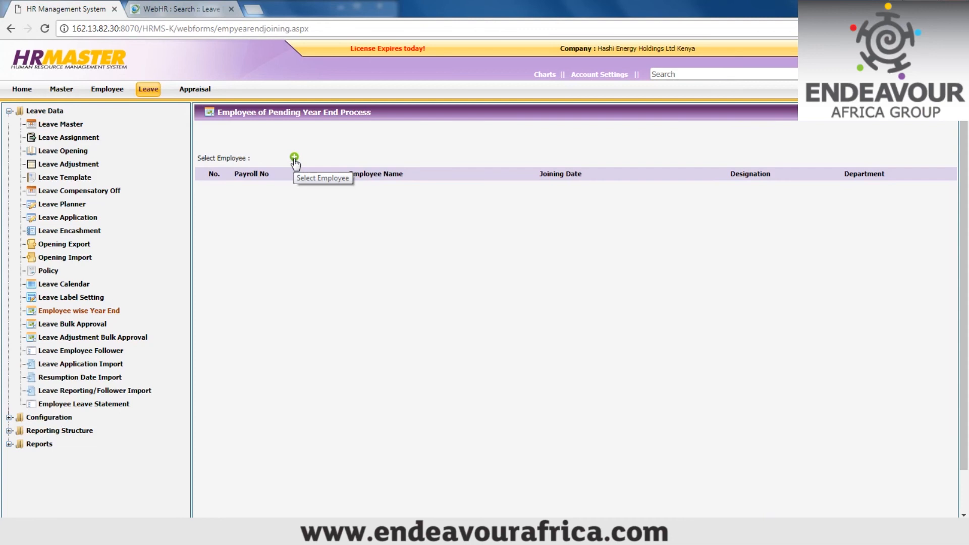
left_click(62, 328)
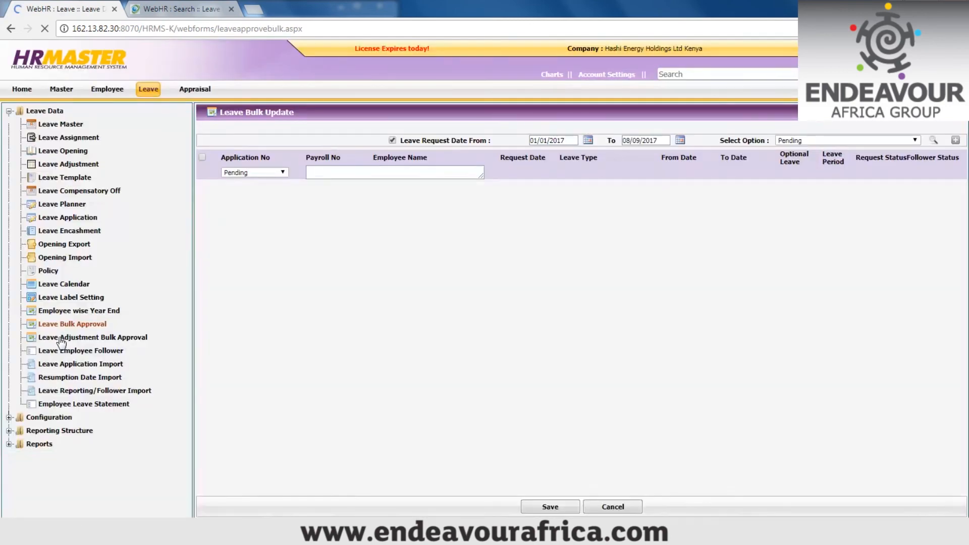
left_click(63, 342)
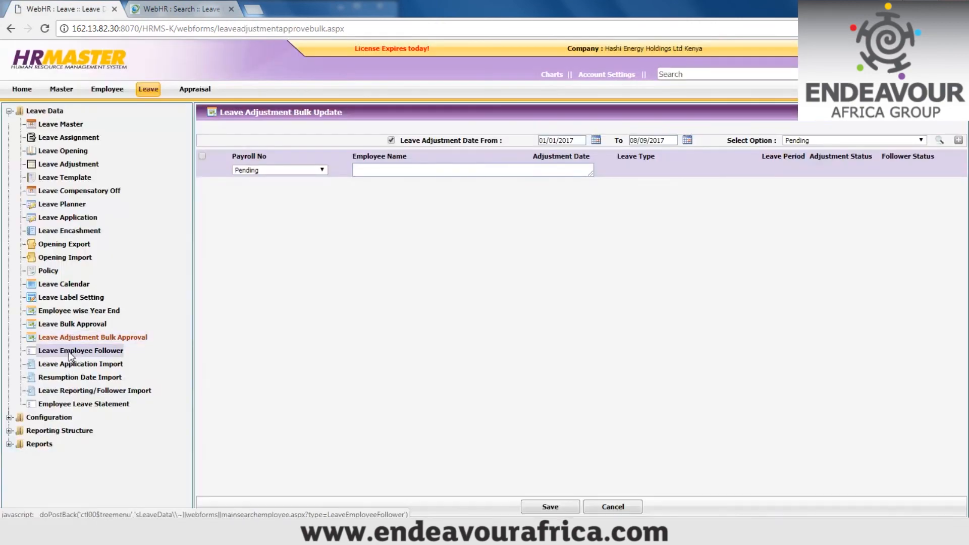
- View the Leave Employee Follower search page and the Leave Application Import page
left_click(69, 351)
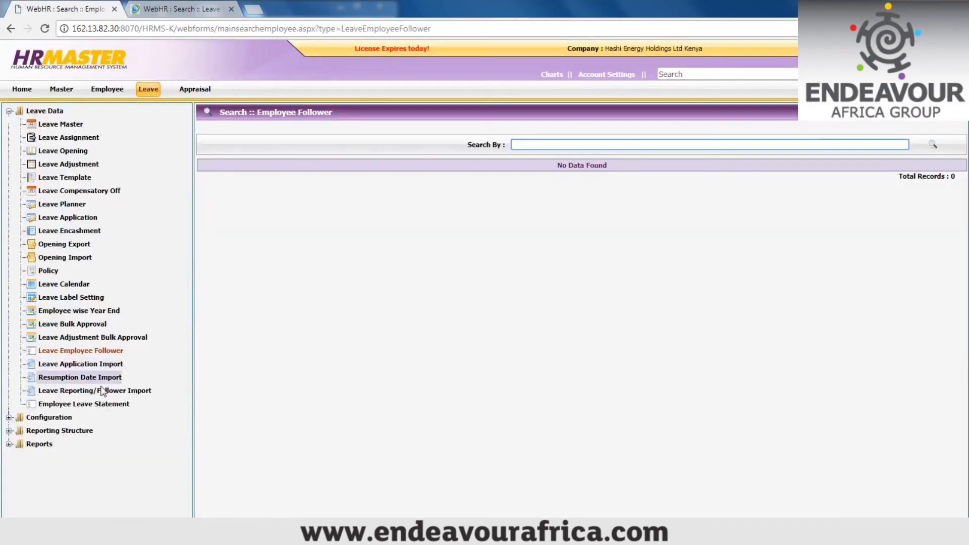
left_click(84, 364)
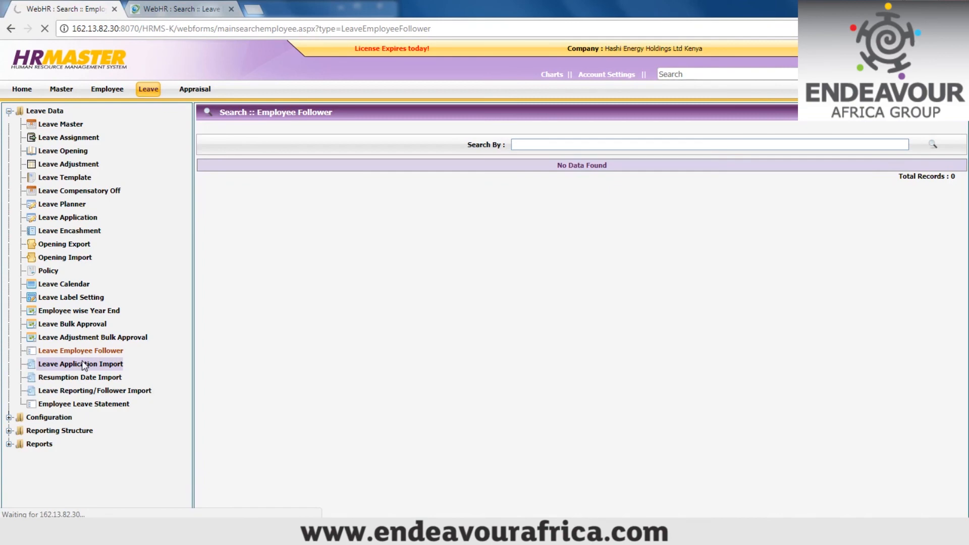
left_click(82, 362)
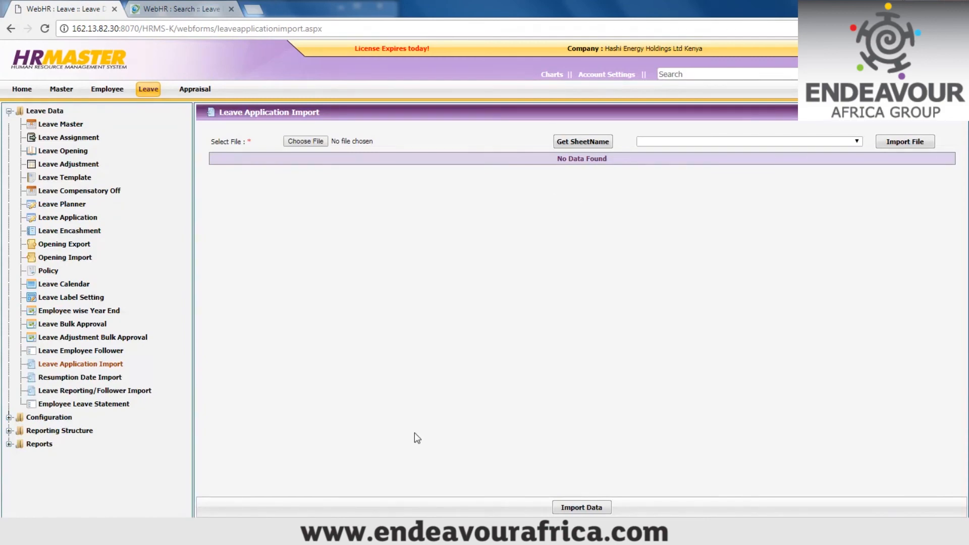
- Open Employee Leave Statement in the Hashi Energy company's site and try to choose the Employee Leave Statement report type
left_click(98, 407)
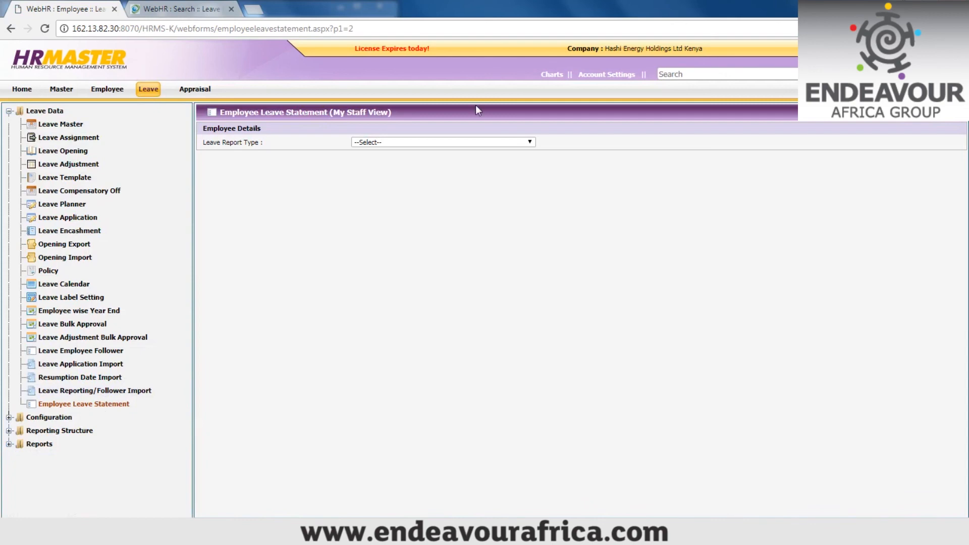
left_click(468, 141)
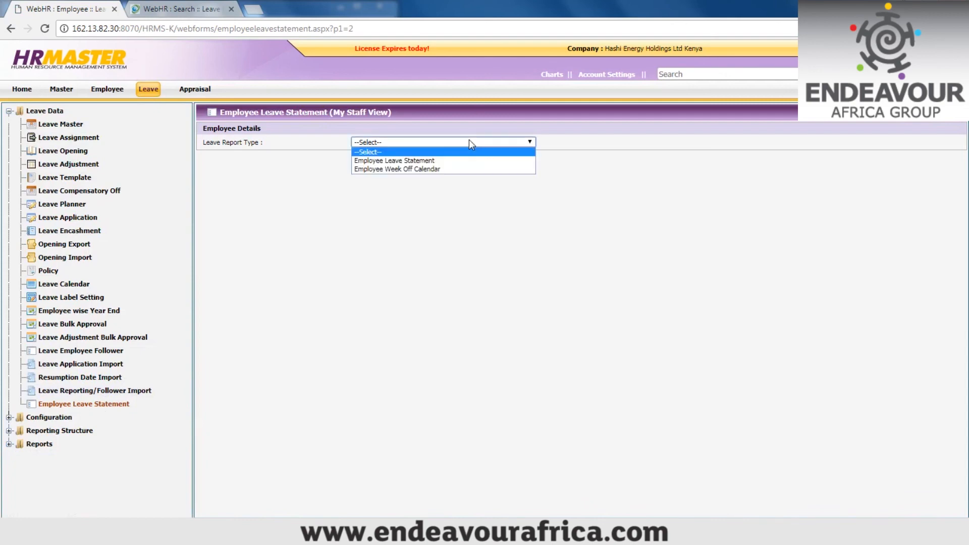
left_click(449, 162)
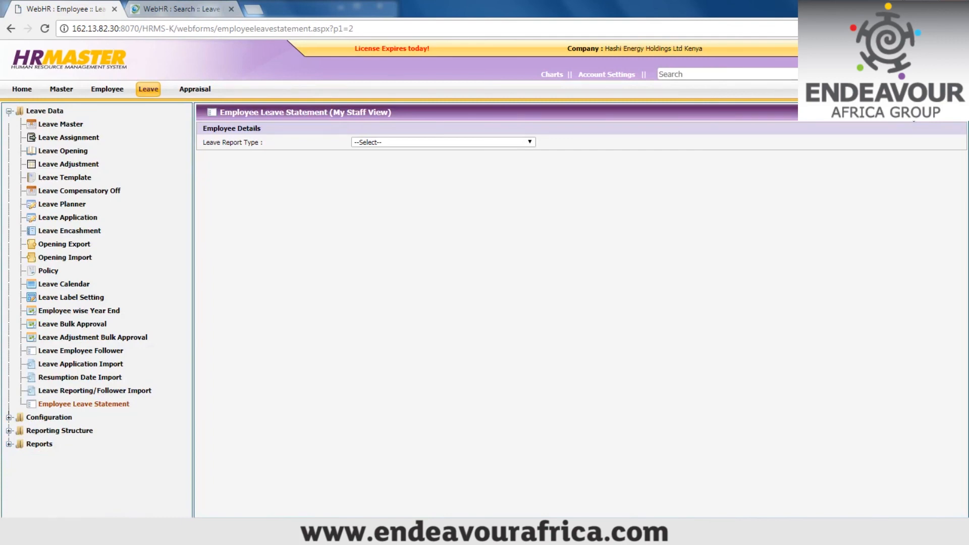
left_click(910, 114)
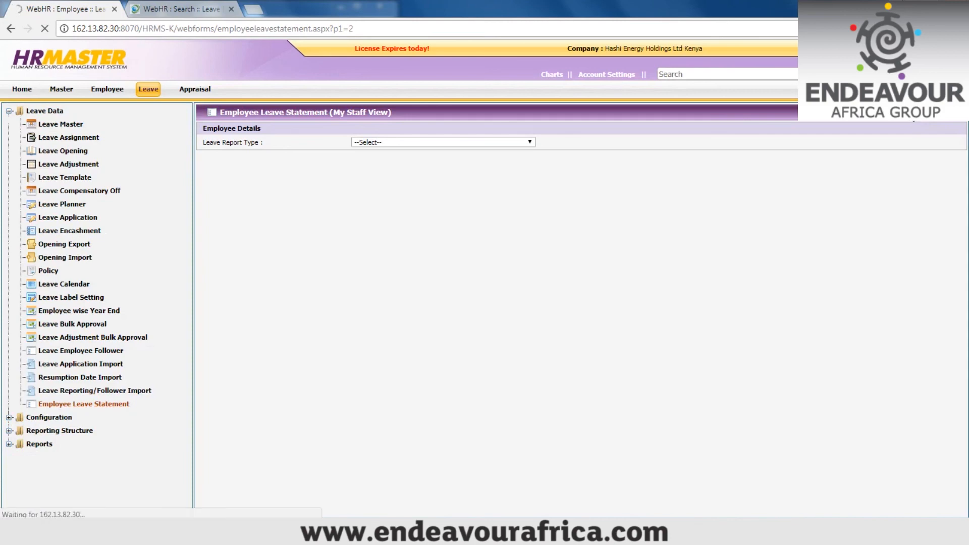
left_click(515, 143)
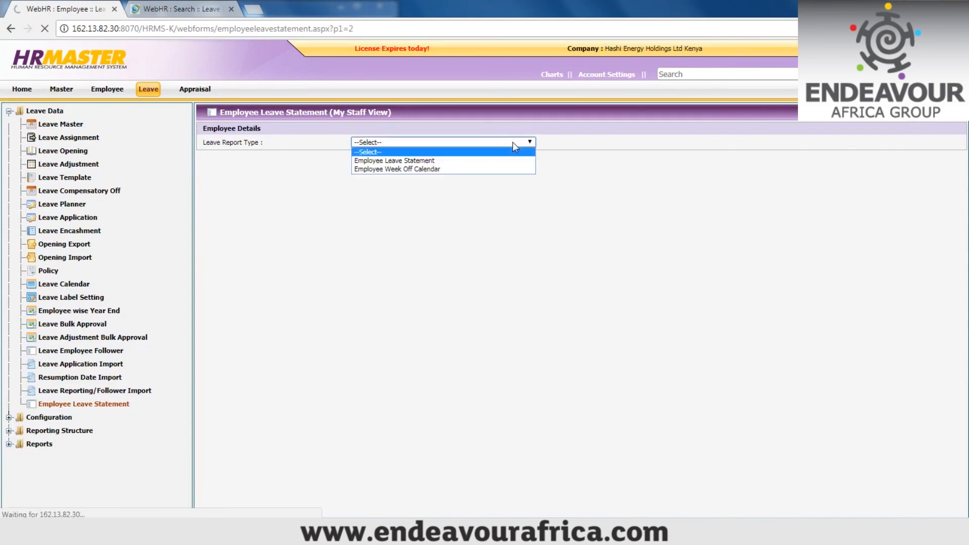
left_click(496, 160)
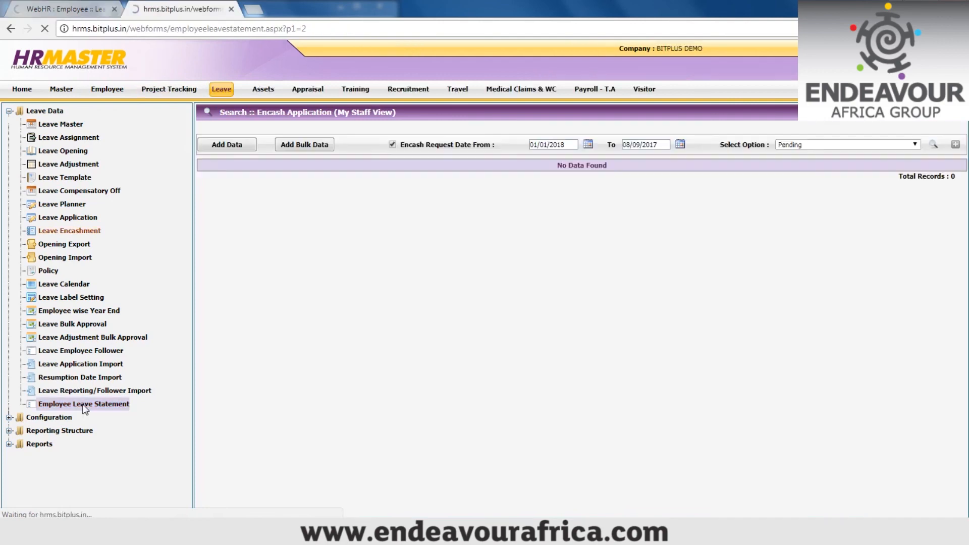
- Switch to the BITPLUS DEMO company's site, open Employee Leave Statement and set the leave report type to Employee Leave Statement
left_click(84, 342)
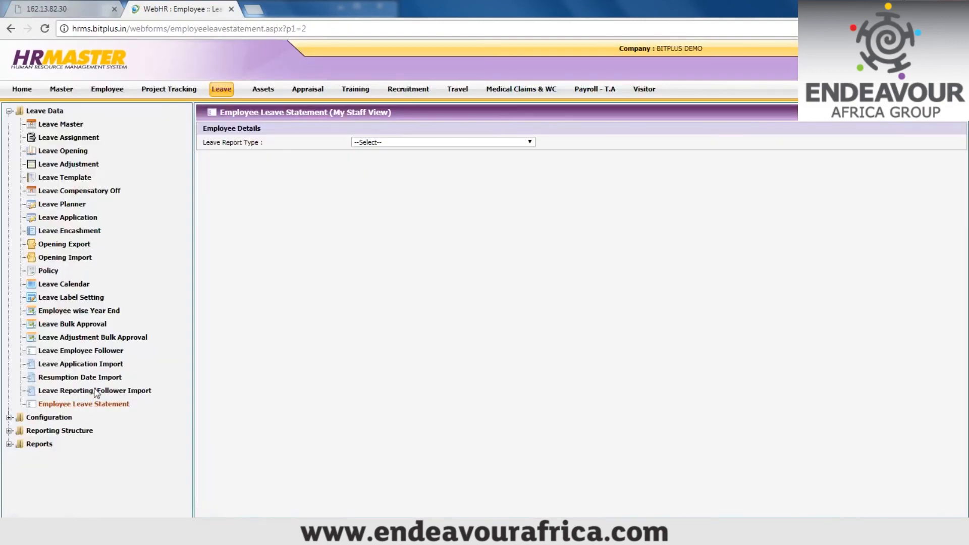
left_click(443, 144)
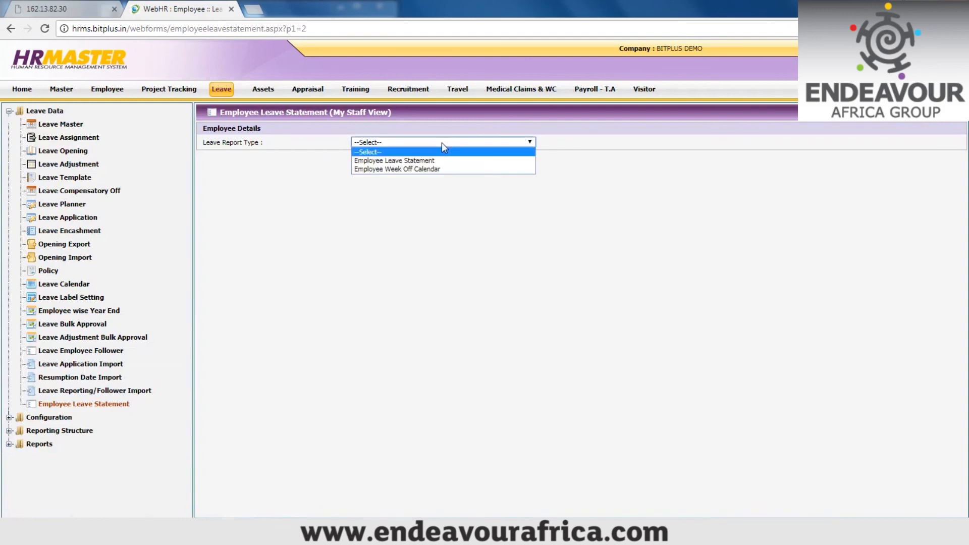
left_click(438, 161)
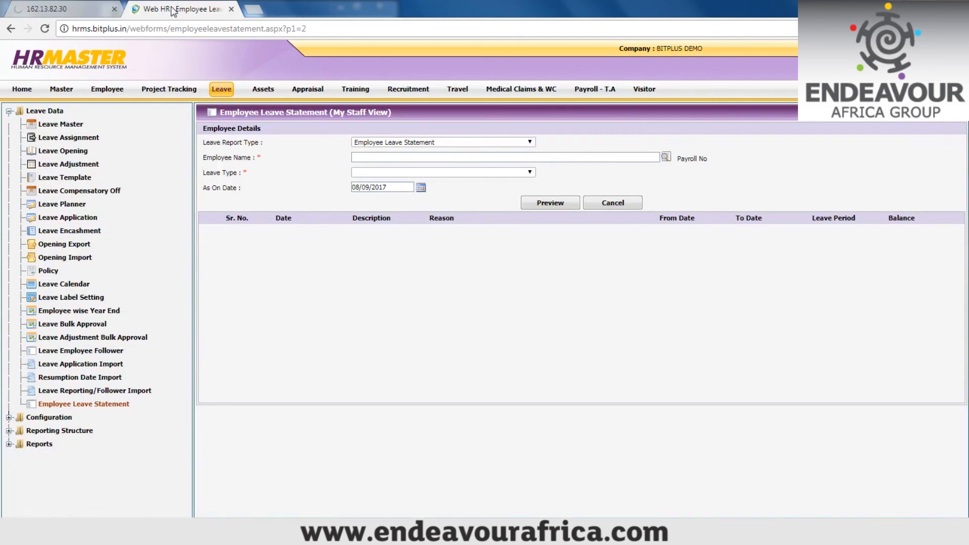
- Pick the first listed employee, set the leave type to AL (ANNUAL LEAVE) and preview the leave statement
left_click(665, 158)
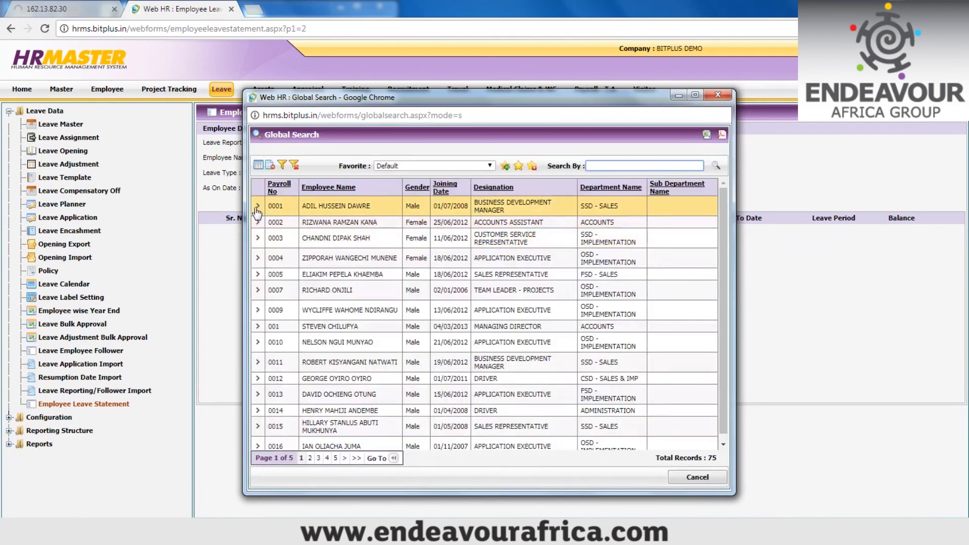
left_click(257, 206)
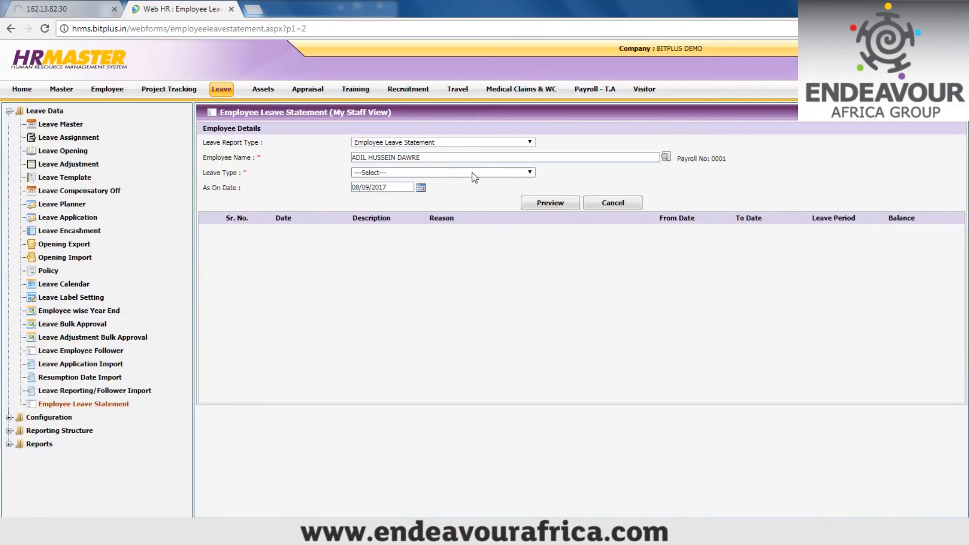
left_click(471, 172)
left_click(467, 191)
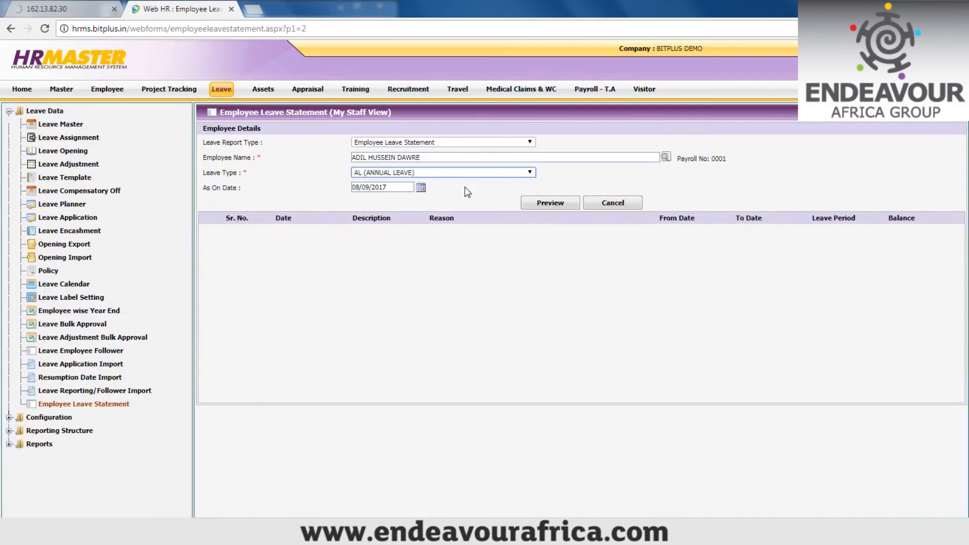
left_click(541, 202)
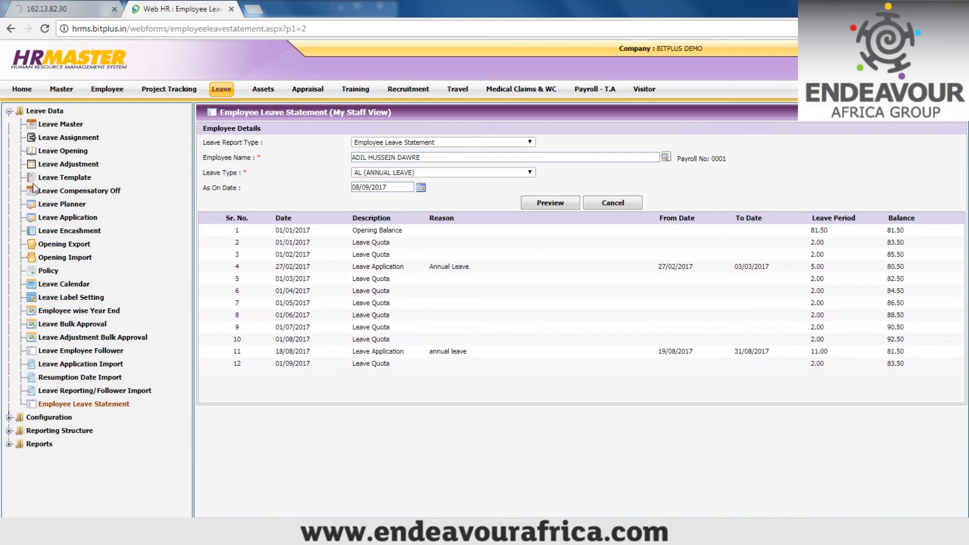
- Collapse the Leave Data group and view the General Settings and Email Settings of the Leave configuration
left_click(9, 111)
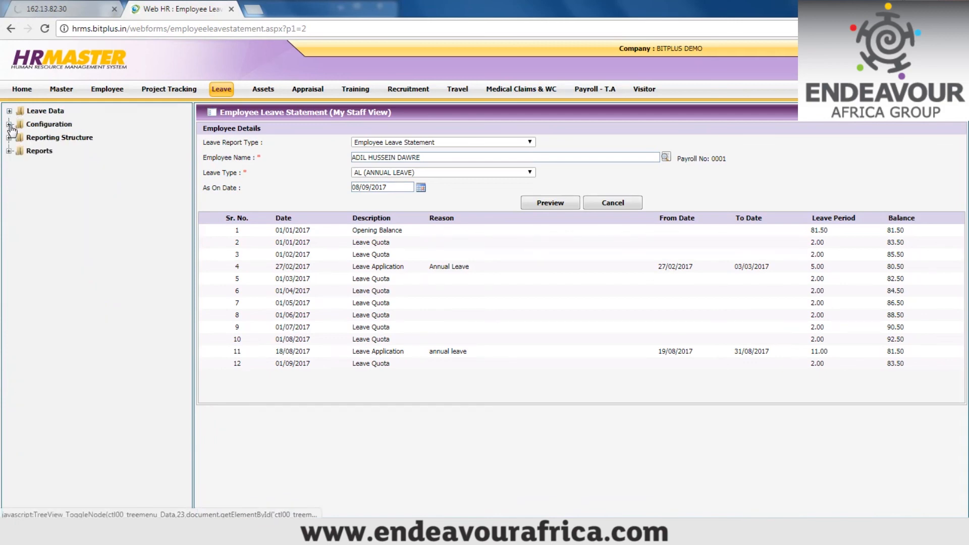
left_click(9, 124)
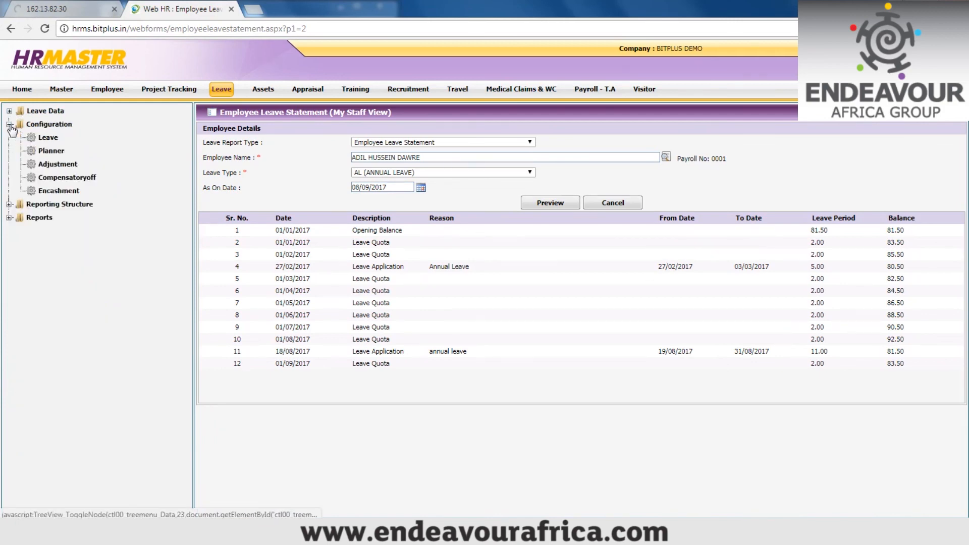
left_click(42, 141)
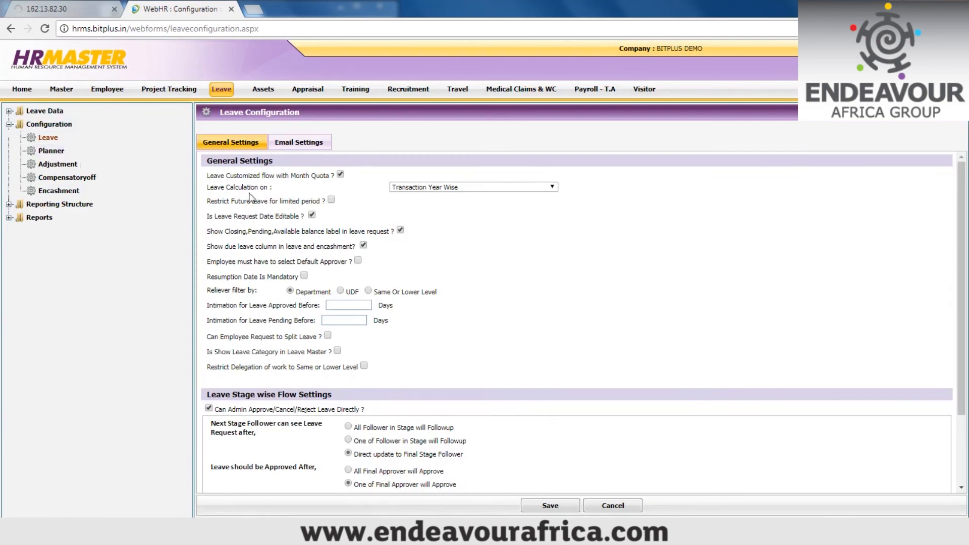
left_click(301, 143)
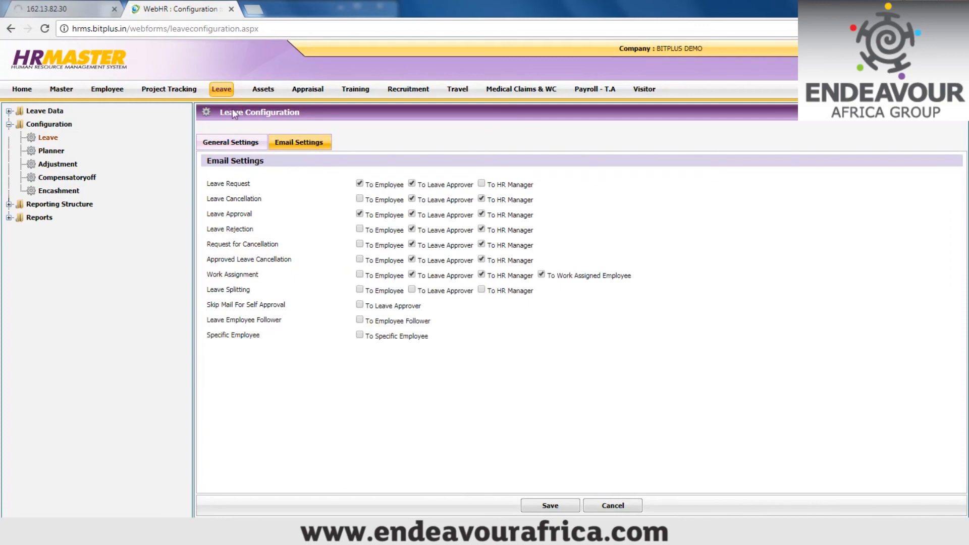
left_click(225, 146)
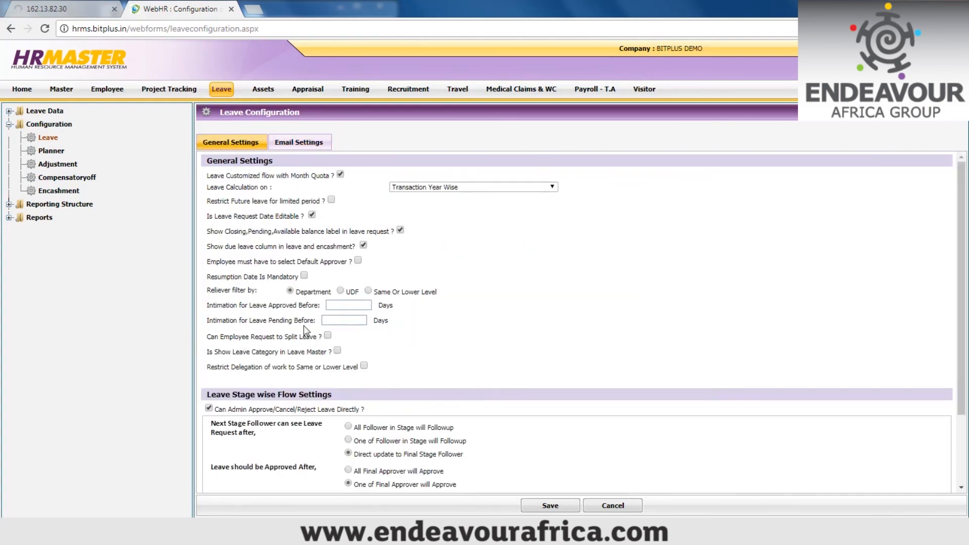
- Try to open the Planner configuration and the Leave reporting structure, and expand the Leave module's Reports group
left_click(47, 155)
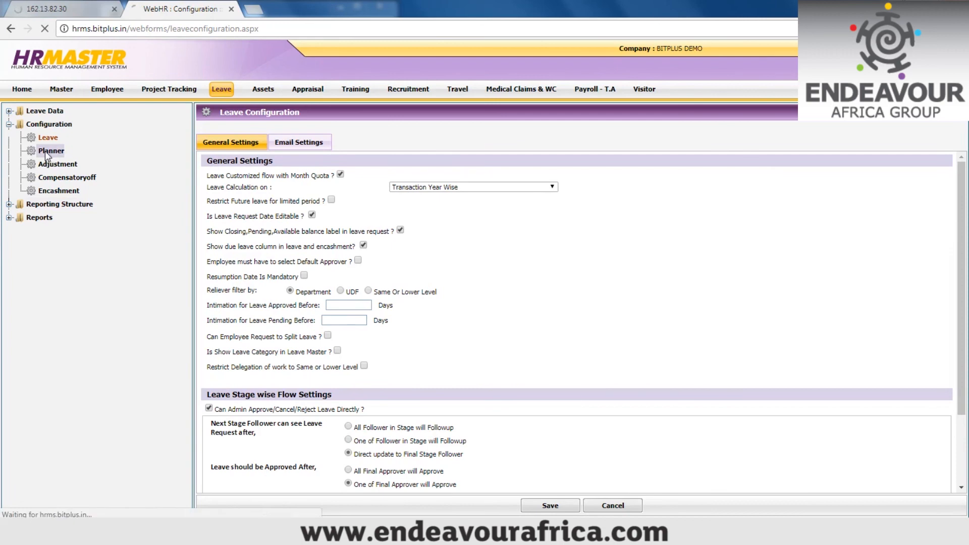
left_click(52, 192)
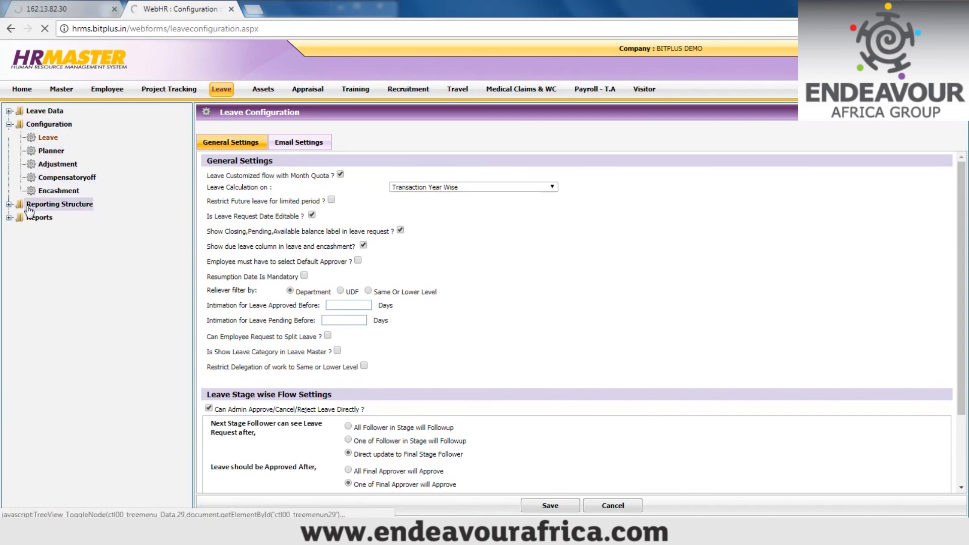
left_click(53, 204)
left_click(48, 218)
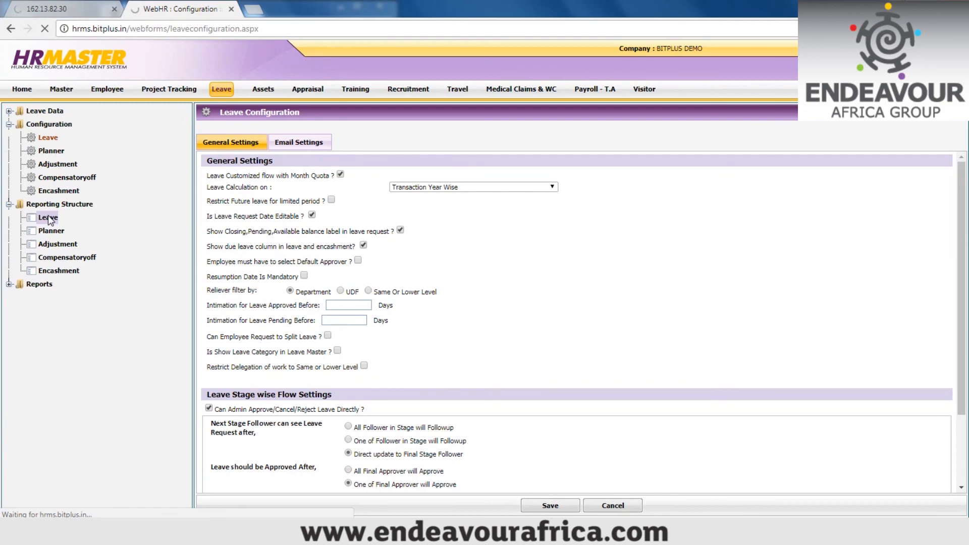
left_click(8, 284)
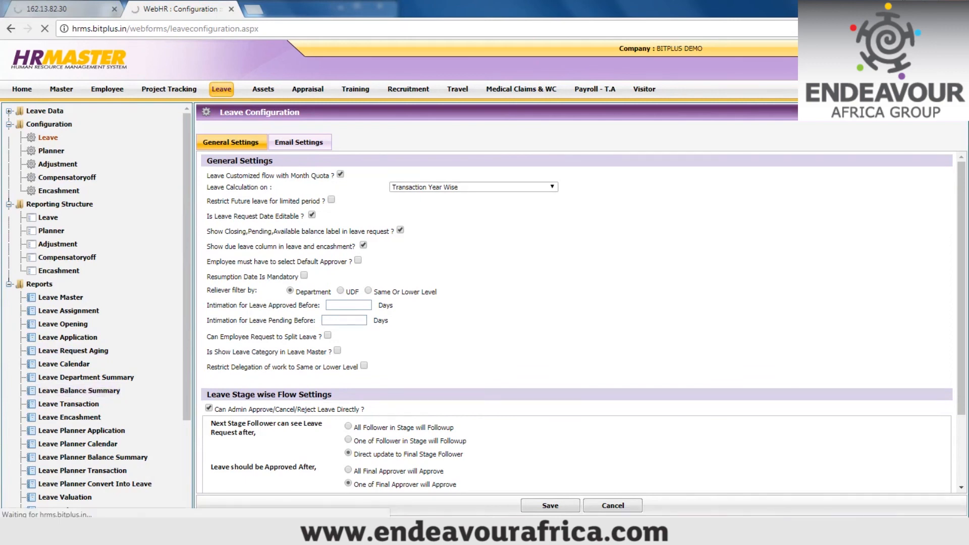
left_click(774, 529)
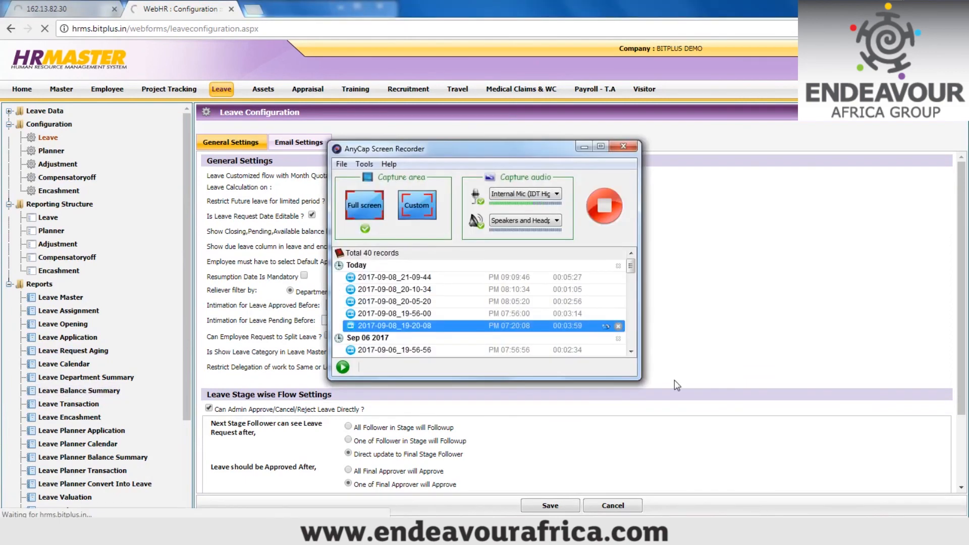